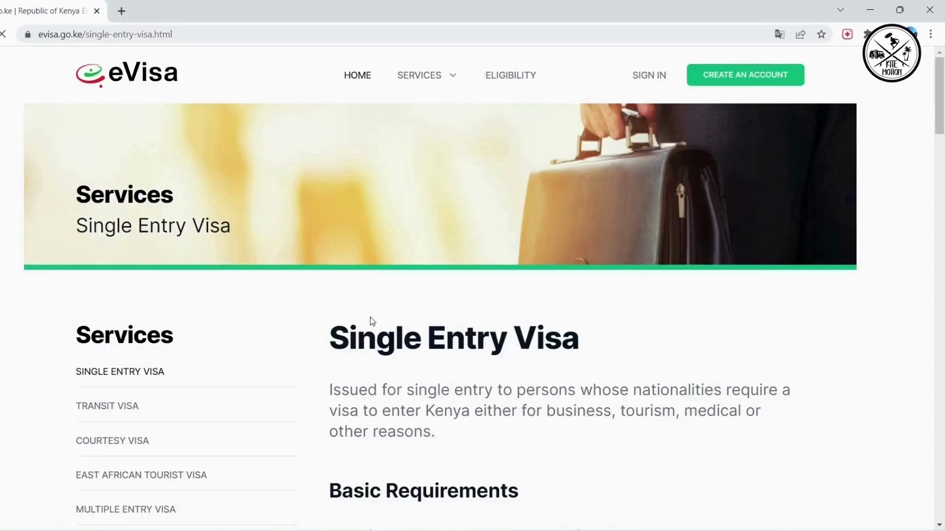
Review the Single Entry Visa page's basic requirements, validity, renewal and fees
{"action": "scroll", "coordinate": [386, 320], "scroll_direction": "down", "scroll_amount": 2}
{"action": "scroll", "coordinate": [386, 322], "scroll_direction": "down", "scroll_amount": 2}
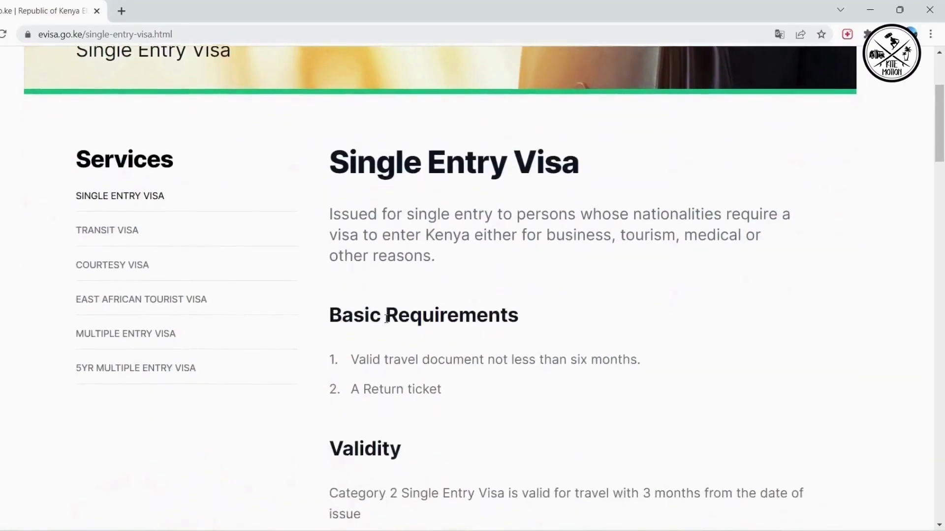
{"action": "scroll", "coordinate": [386, 319], "scroll_direction": "down", "scroll_amount": 2}
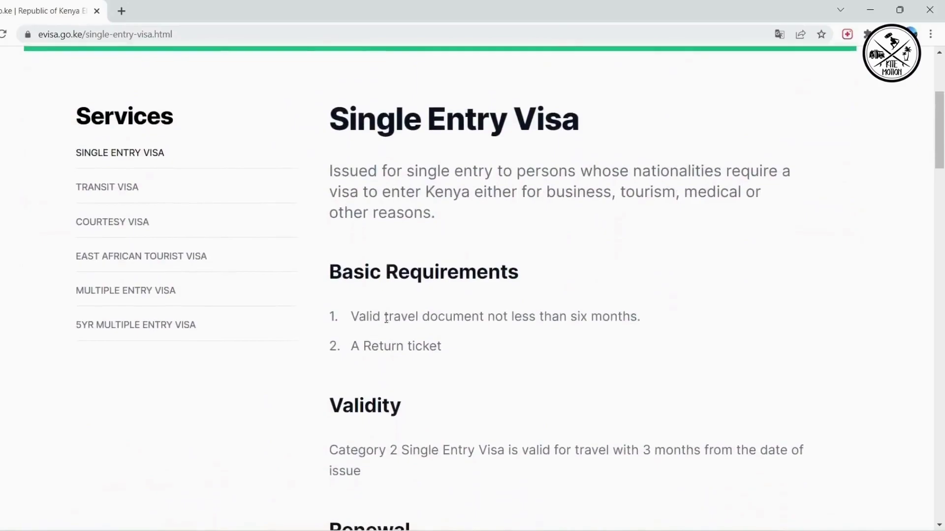
{"action": "scroll", "coordinate": [386, 319], "scroll_direction": "down", "scroll_amount": 1}
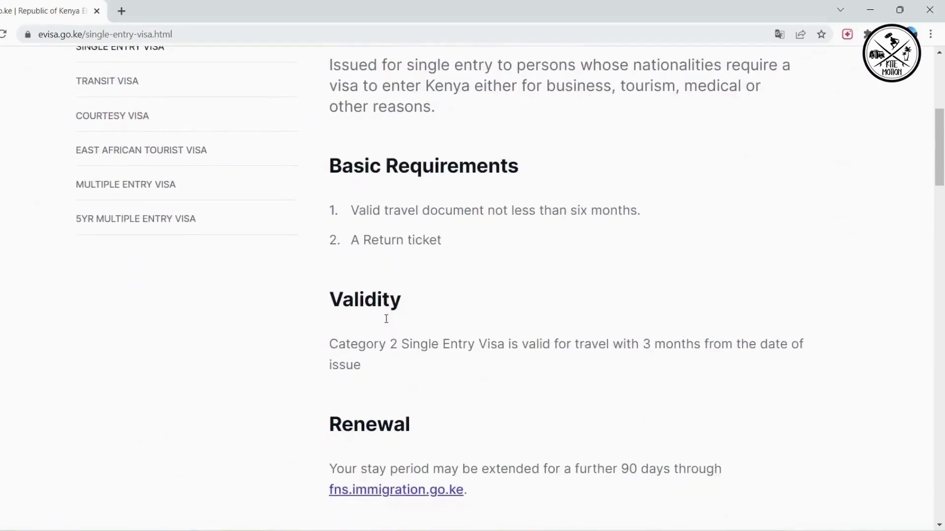
{"action": "scroll", "coordinate": [387, 319], "scroll_direction": "down", "scroll_amount": 3}
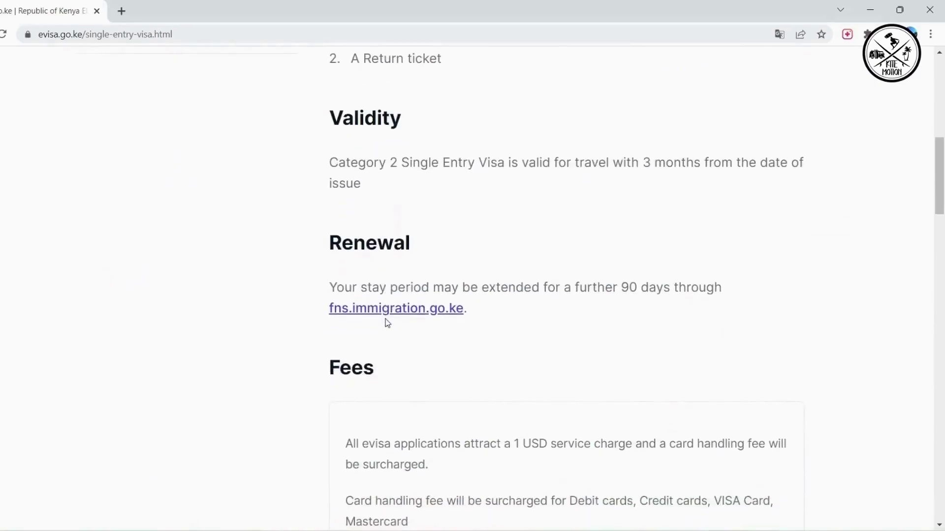
{"action": "scroll", "coordinate": [388, 323], "scroll_direction": "down", "scroll_amount": 4}
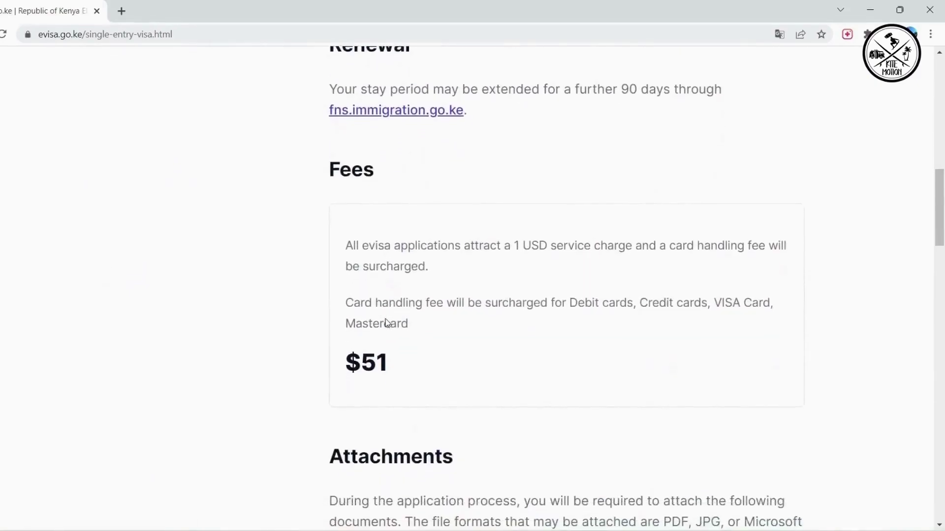
{"action": "key", "text": "ctrl+n"}
{"action": "type", "text": "www."}
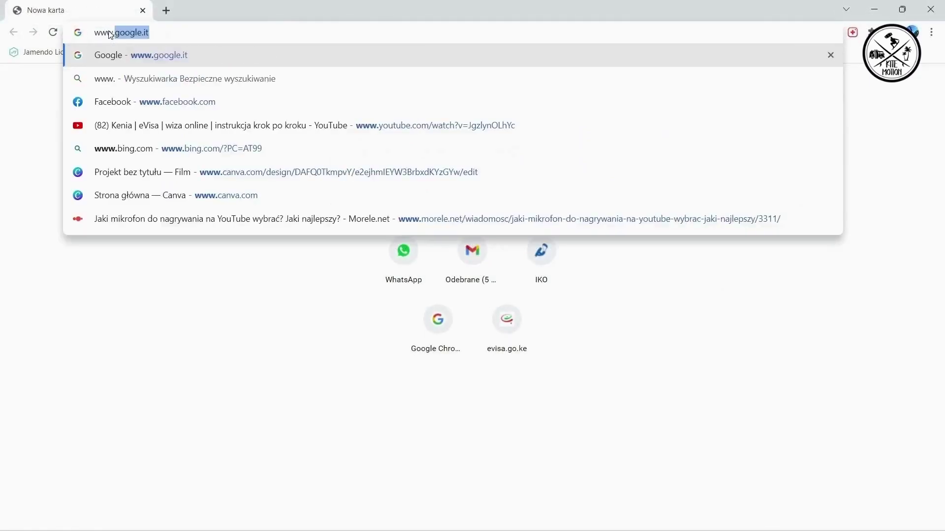
{"action": "type", "text": "evisa.go.ke"}
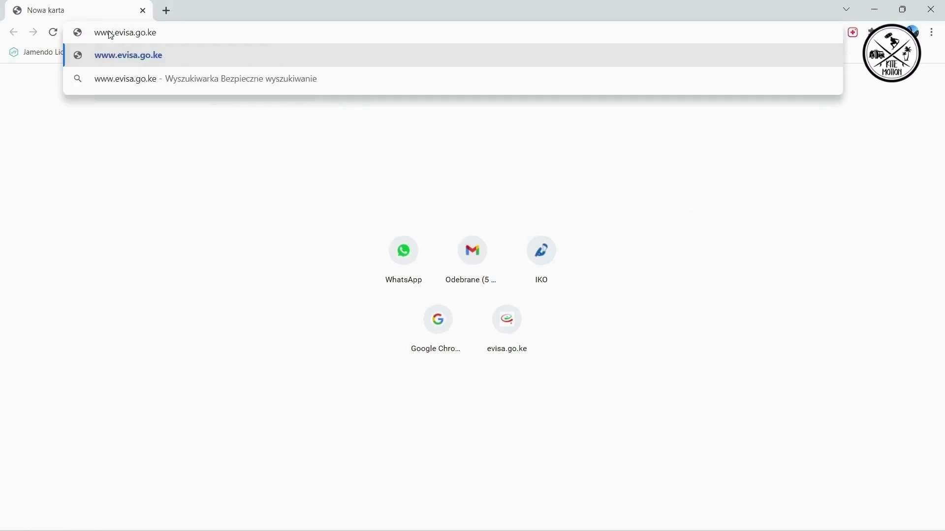
{"action": "key", "text": "Return"}
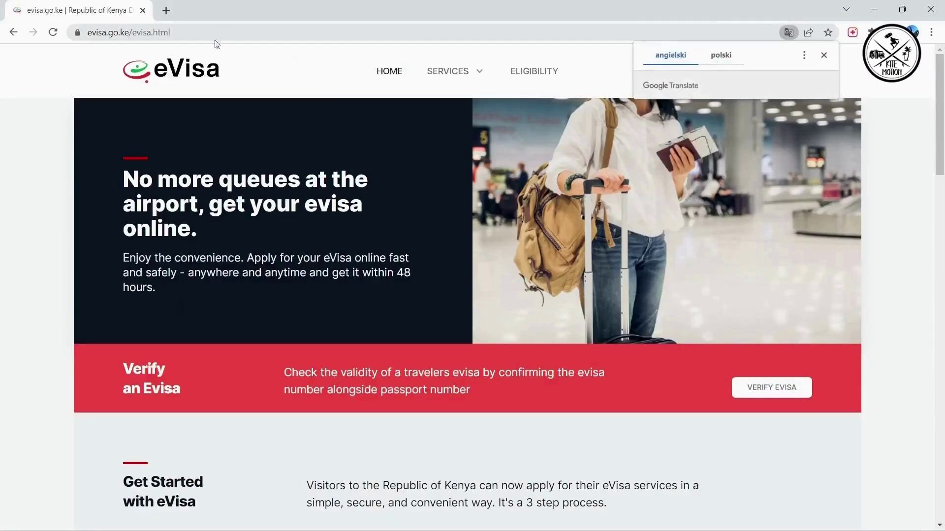
{"action": "left_click", "coordinate": [823, 55]}
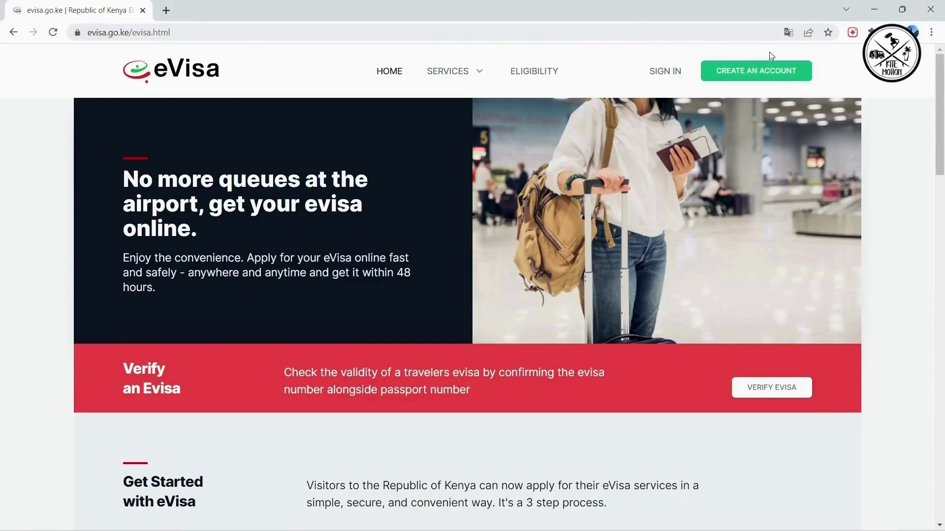
Open the account registration form for foreign nationals and look at its personal fields and gender options
{"action": "left_click", "coordinate": [746, 73]}
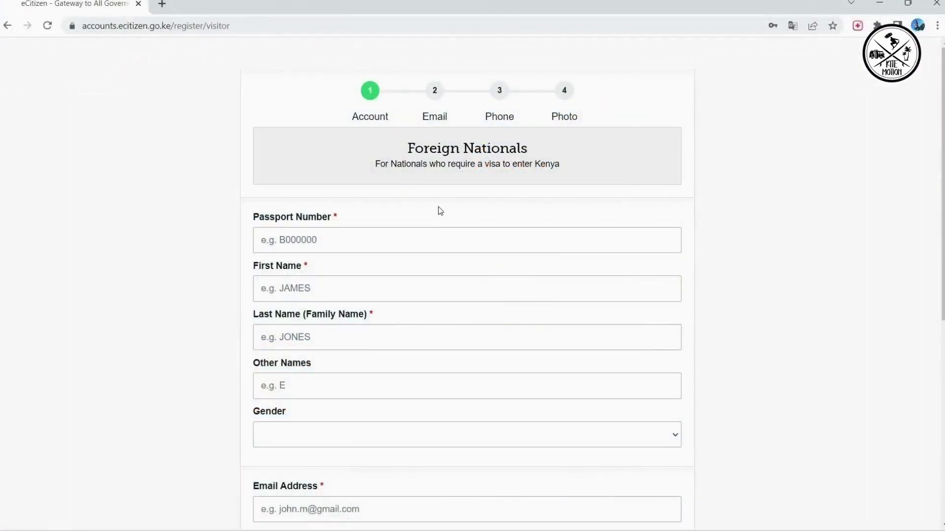
{"action": "scroll", "coordinate": [390, 241], "scroll_direction": "down", "scroll_amount": 2}
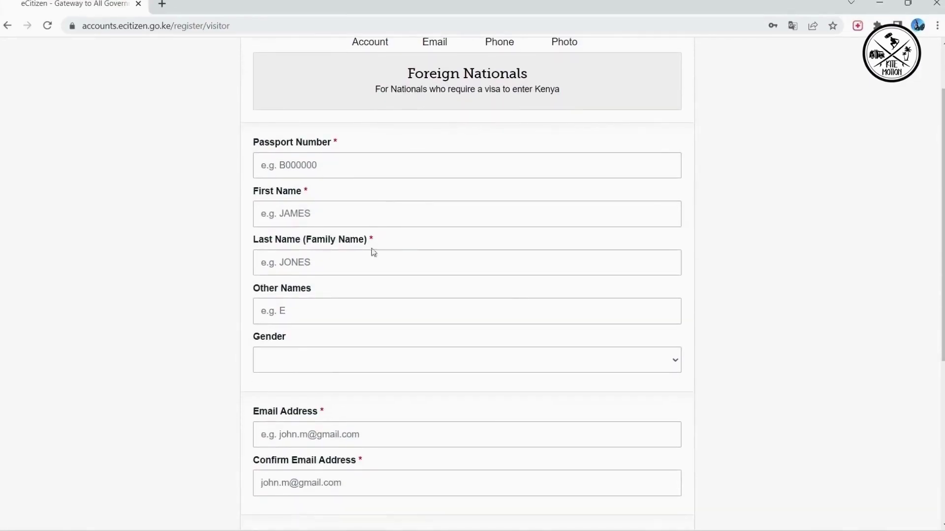
{"action": "scroll", "coordinate": [370, 267], "scroll_direction": "down", "scroll_amount": 2}
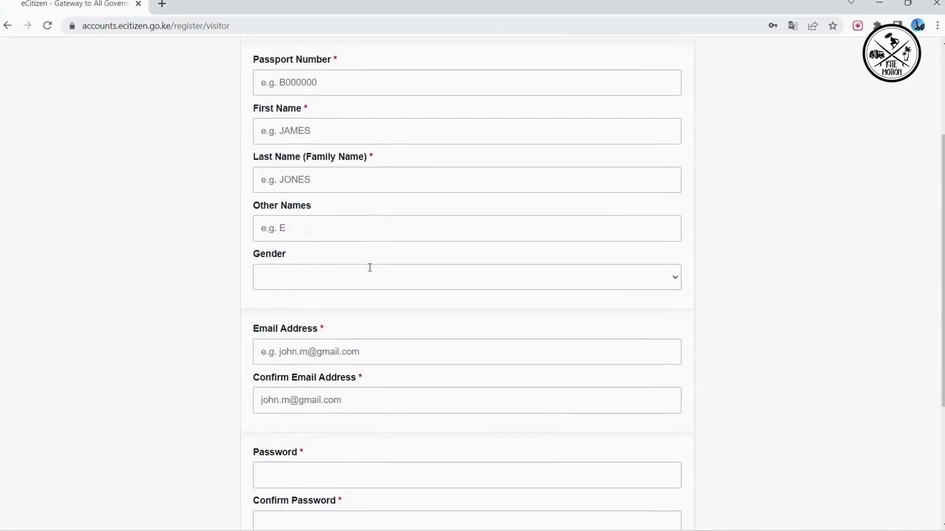
{"action": "left_click", "coordinate": [676, 268]}
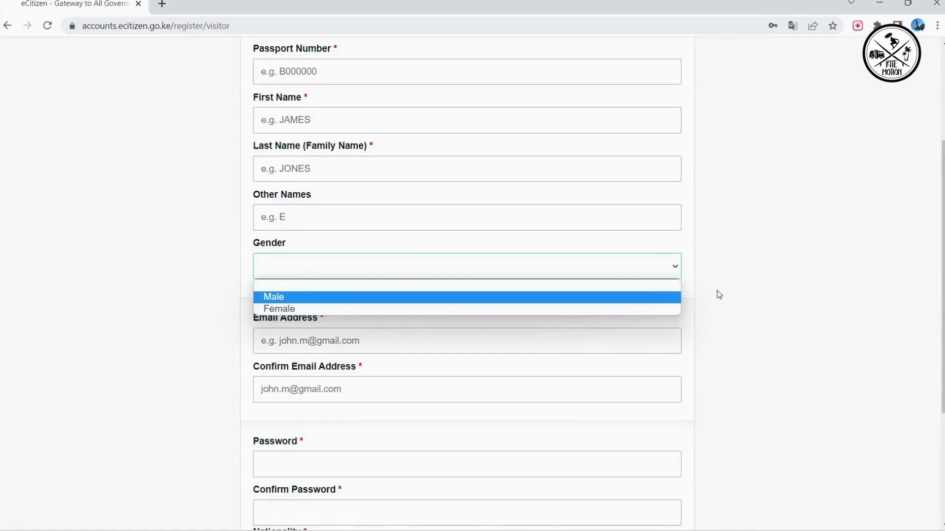
Look through the email and password fields and browse the nationality choices on the registration form
{"action": "scroll", "coordinate": [716, 291], "scroll_direction": "down", "scroll_amount": 2}
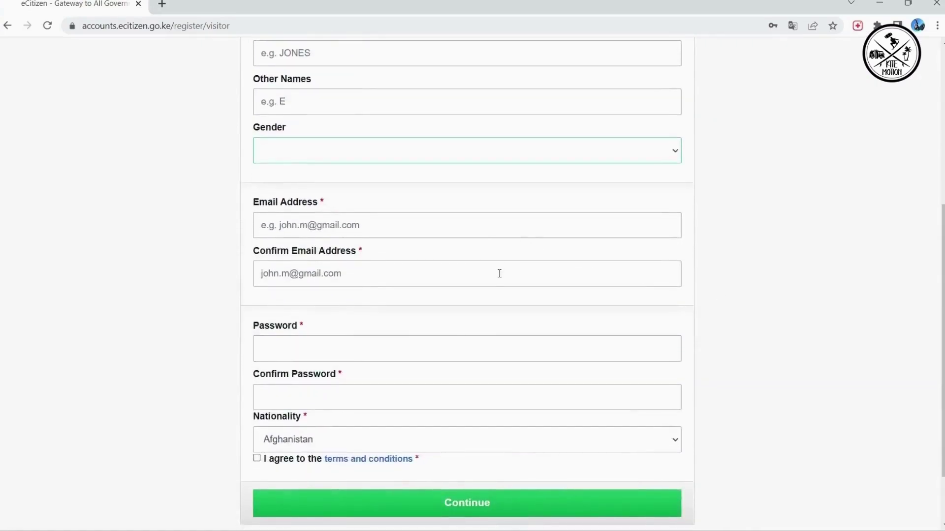
{"action": "scroll", "coordinate": [629, 280], "scroll_direction": "down", "scroll_amount": 2}
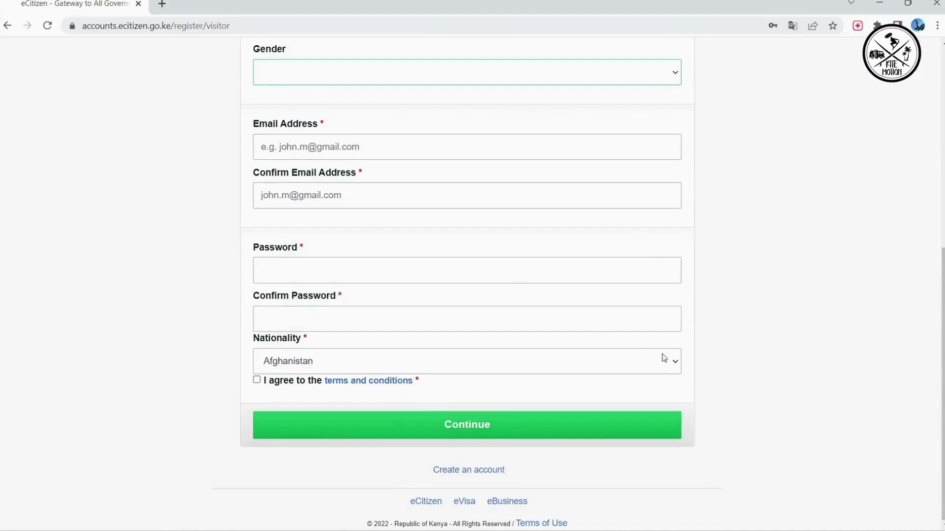
{"action": "left_click", "coordinate": [674, 362]}
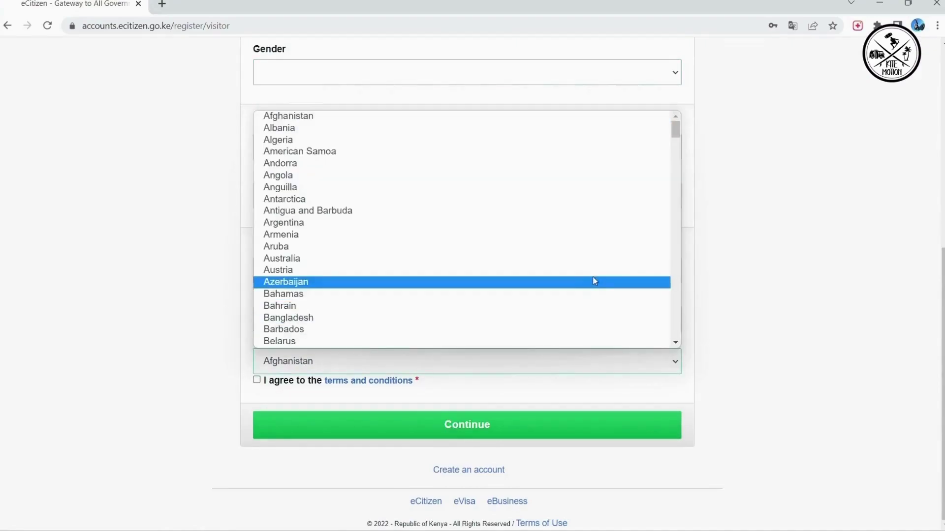
{"action": "scroll", "coordinate": [593, 281], "scroll_direction": "down", "scroll_amount": 12}
{"action": "scroll", "coordinate": [594, 281], "scroll_direction": "down", "scroll_amount": 3}
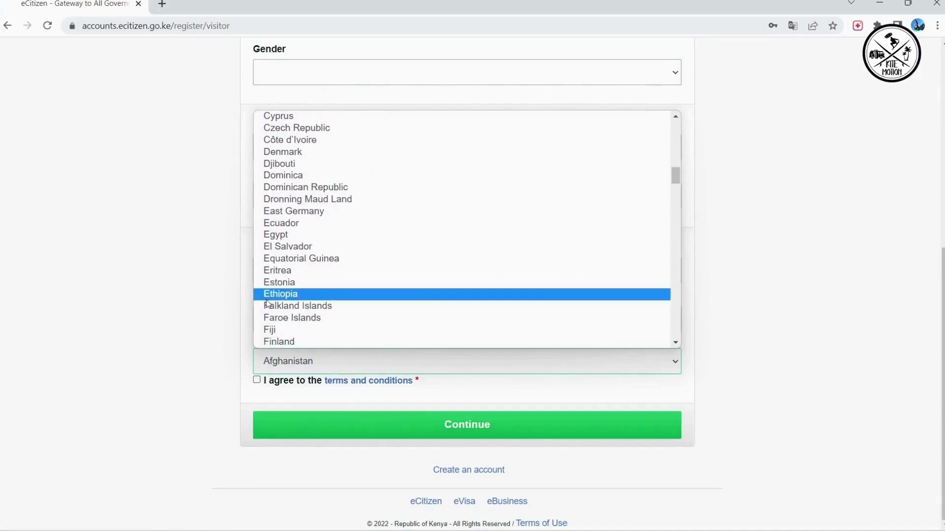
Agree to the terms and conditions and try to continue with the required registration fields left blank
{"action": "left_click", "coordinate": [256, 380]}
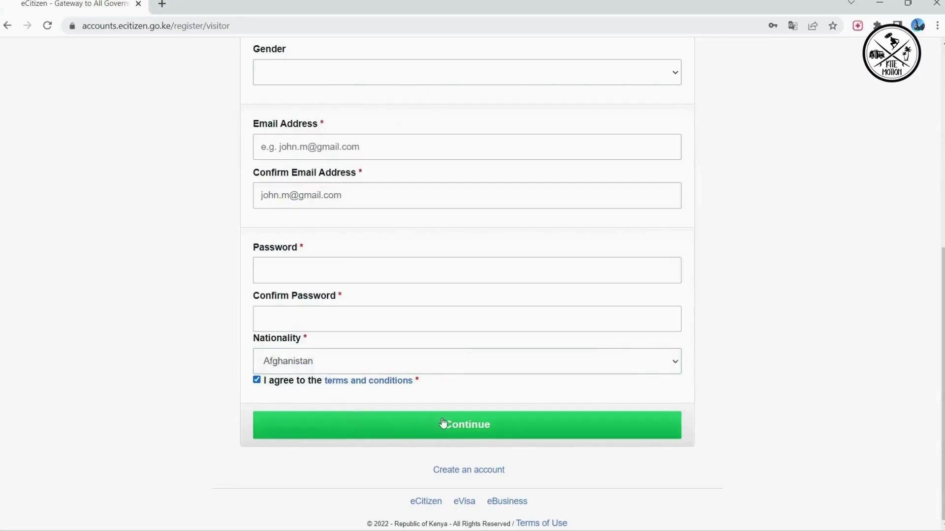
{"action": "left_click", "coordinate": [502, 429]}
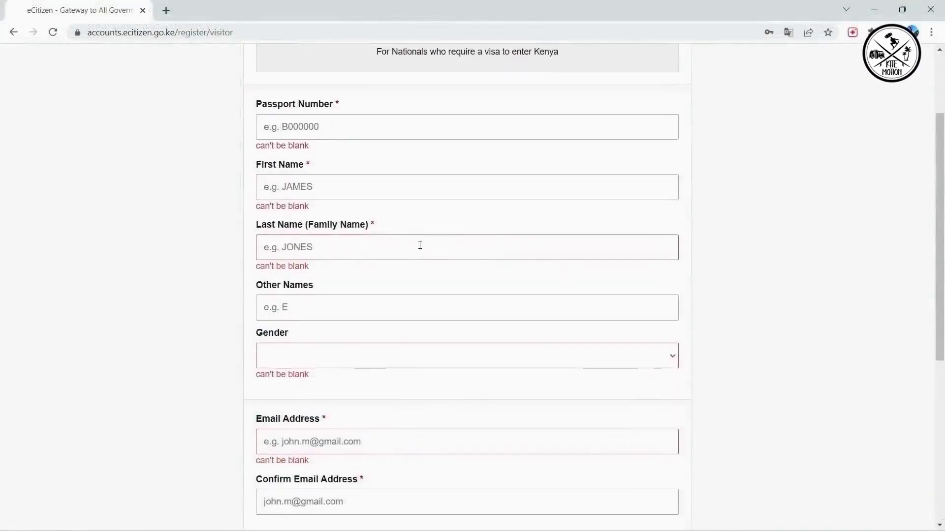
{"action": "scroll", "coordinate": [420, 245], "scroll_direction": "down", "scroll_amount": 3}
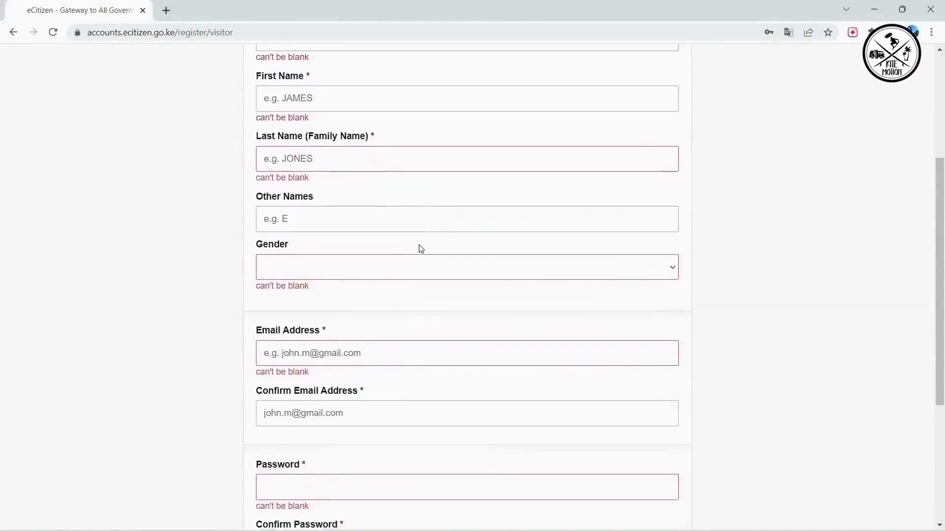
{"action": "scroll", "coordinate": [421, 249], "scroll_direction": "down", "scroll_amount": 3}
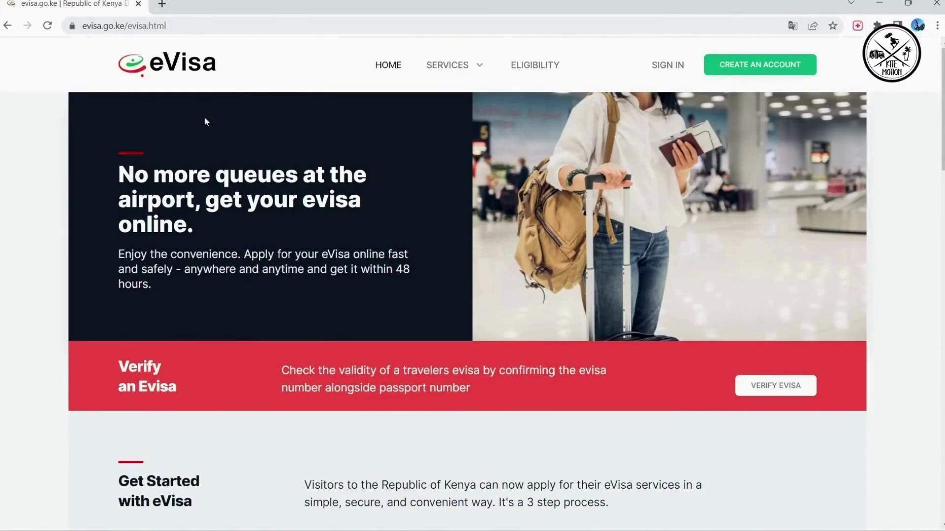
Sign in from the eVisa home page and start a new eVisa Application
{"action": "left_click", "coordinate": [663, 71]}
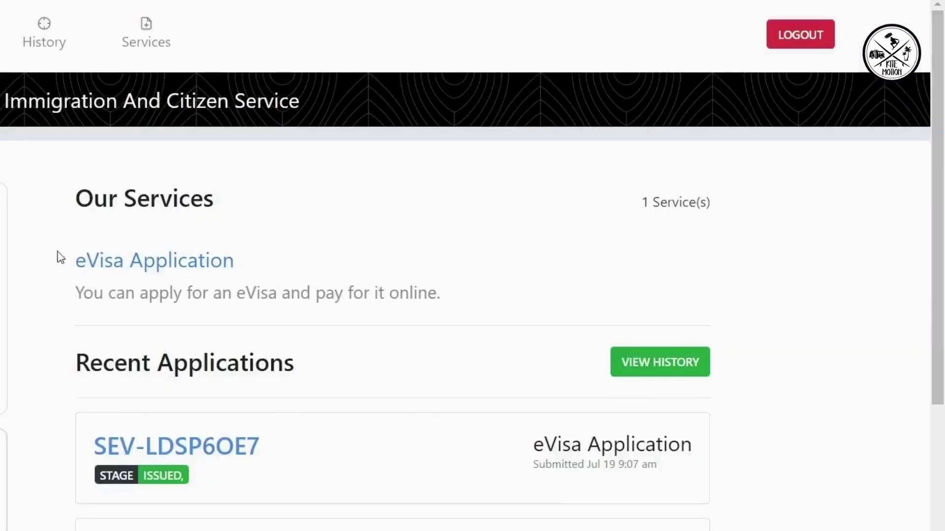
{"action": "left_click", "coordinate": [159, 271]}
Read the Kenyan eVisa requirements, the visa fees table and the special note on the Application Information page
{"action": "scroll", "coordinate": [495, 406], "scroll_direction": "down", "scroll_amount": 1}
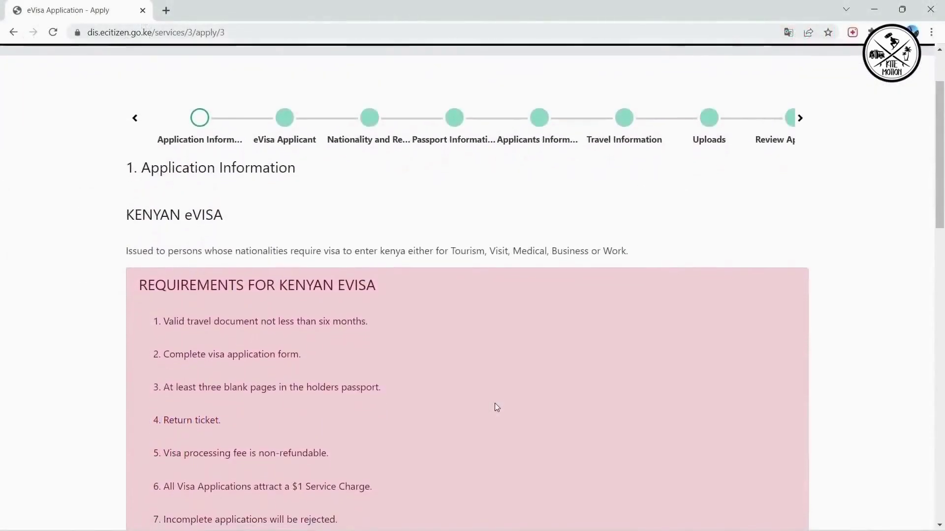
{"action": "scroll", "coordinate": [495, 406], "scroll_direction": "down", "scroll_amount": 1}
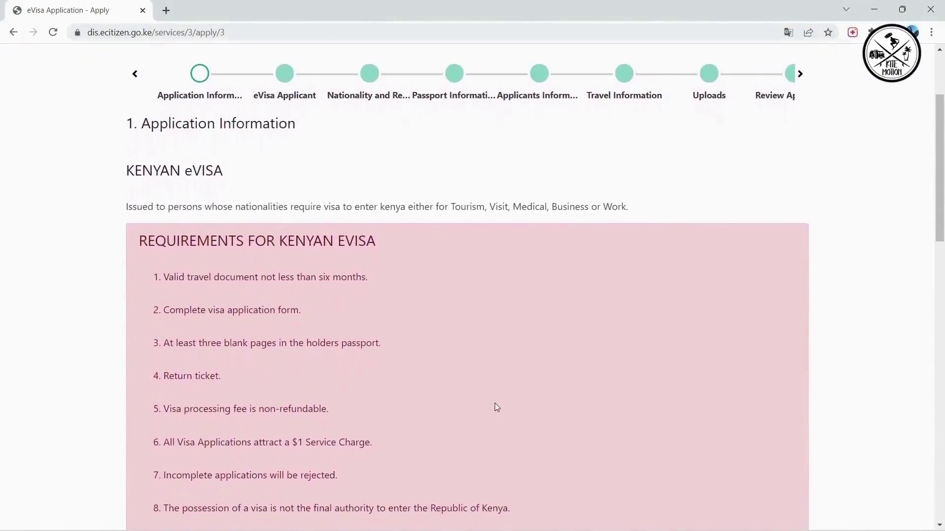
{"action": "scroll", "coordinate": [494, 404], "scroll_direction": "down", "scroll_amount": 2}
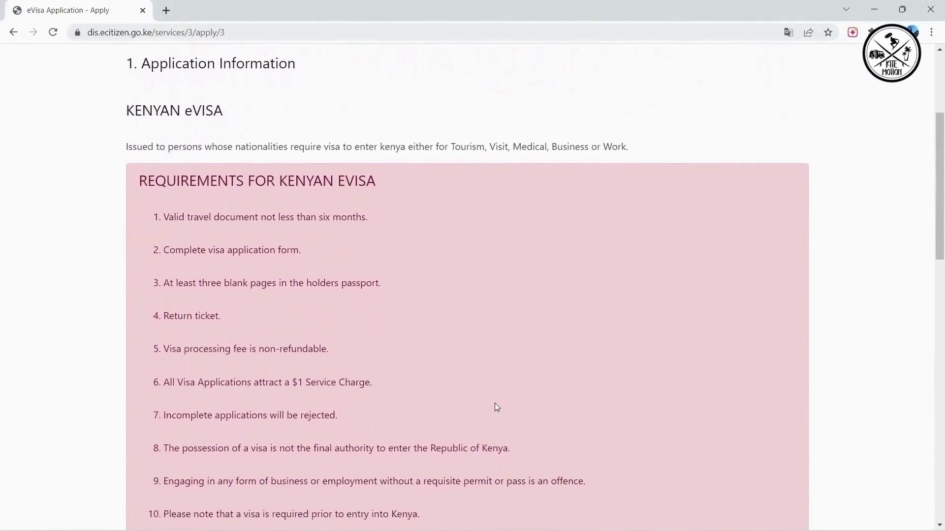
{"action": "scroll", "coordinate": [494, 403], "scroll_direction": "down", "scroll_amount": 2}
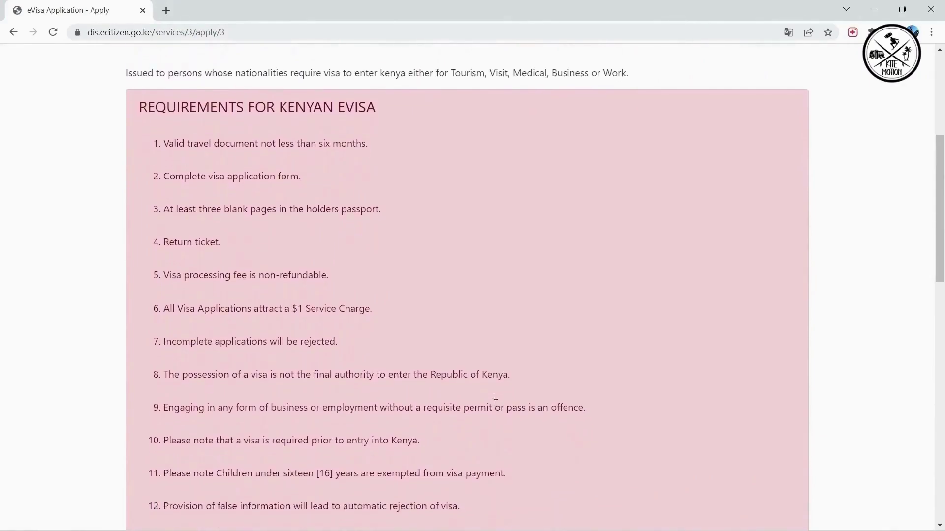
{"action": "scroll", "coordinate": [496, 403], "scroll_direction": "down", "scroll_amount": 1}
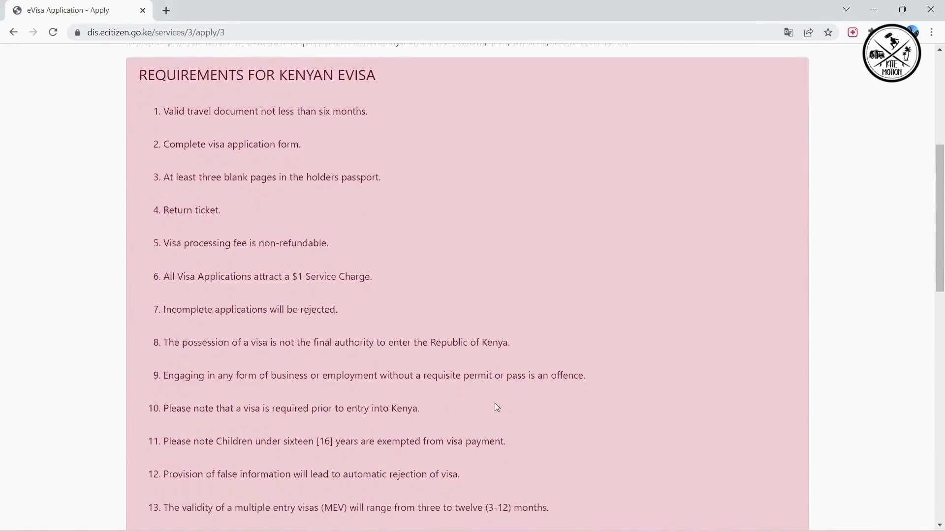
{"action": "scroll", "coordinate": [495, 404], "scroll_direction": "down", "scroll_amount": 2}
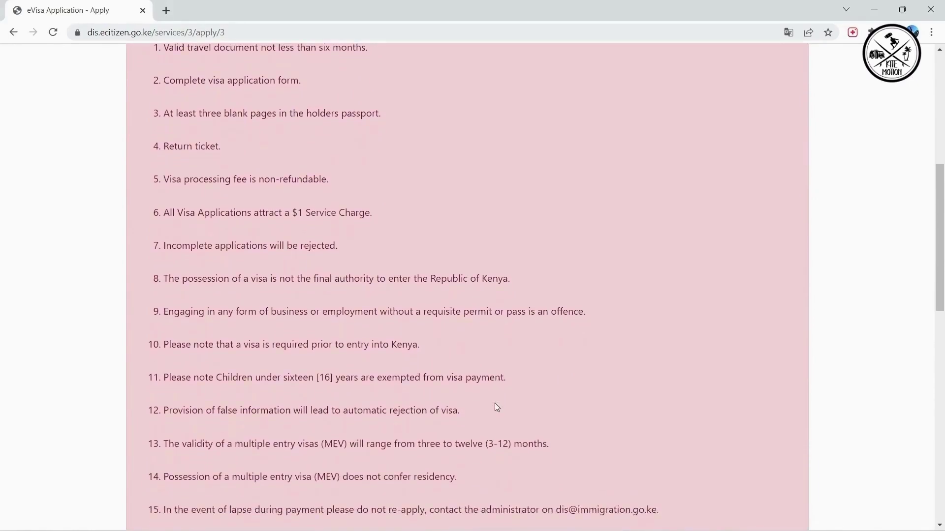
{"action": "scroll", "coordinate": [495, 404], "scroll_direction": "down", "scroll_amount": 9}
{"action": "scroll", "coordinate": [496, 407], "scroll_direction": "down", "scroll_amount": 2}
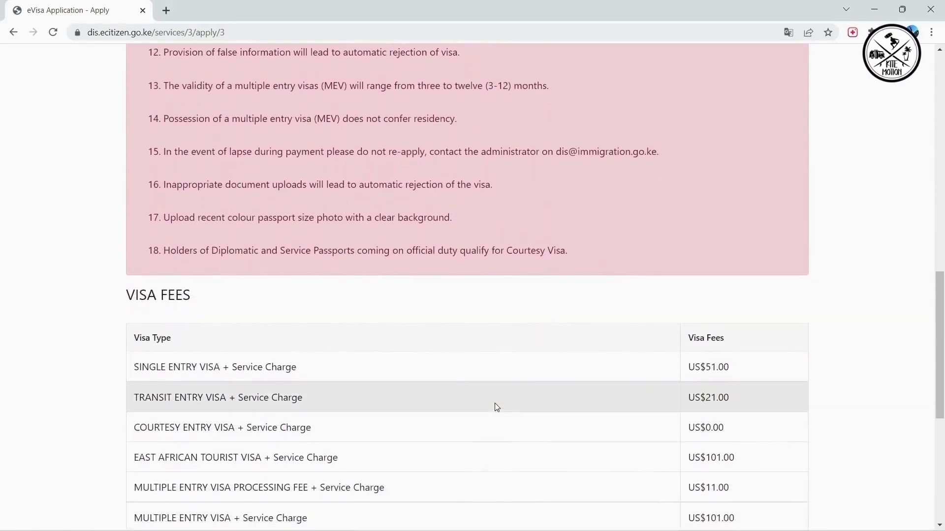
{"action": "scroll", "coordinate": [497, 407], "scroll_direction": "down", "scroll_amount": 2}
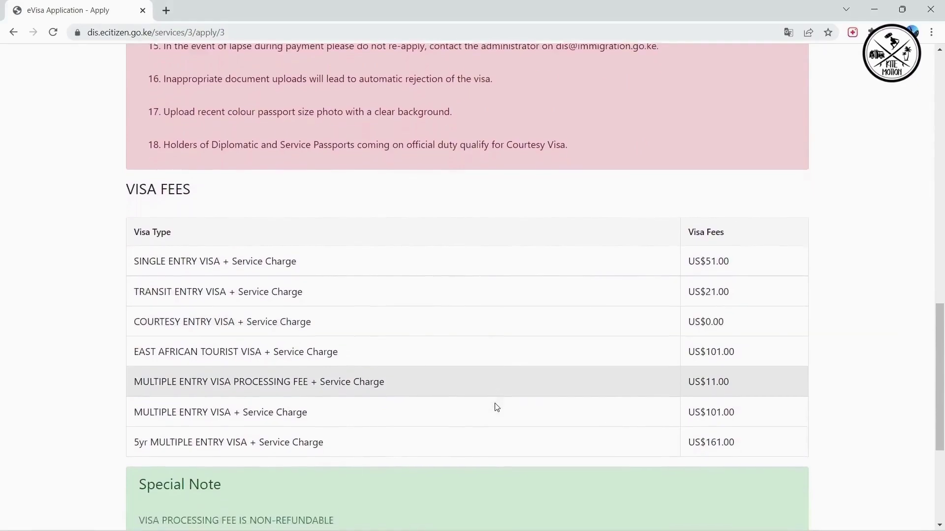
{"action": "scroll", "coordinate": [497, 407], "scroll_direction": "down", "scroll_amount": 2}
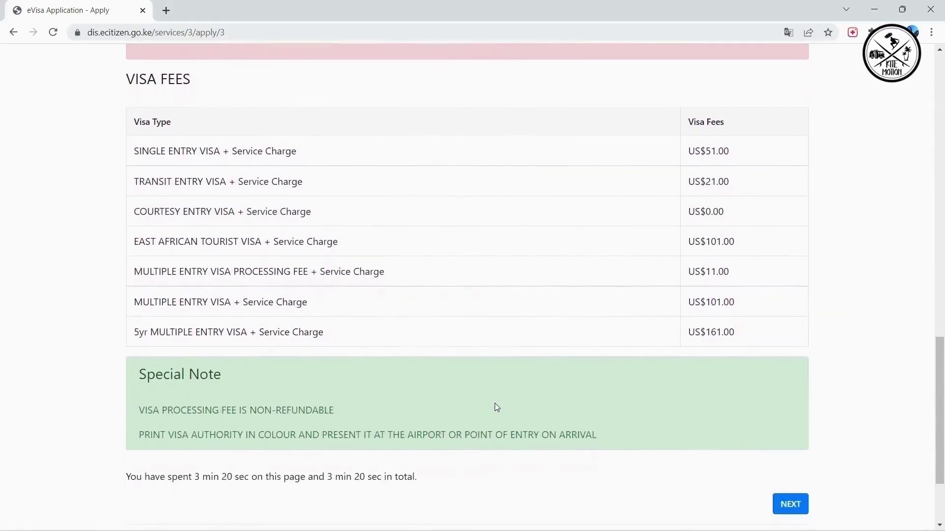
{"action": "scroll", "coordinate": [496, 407], "scroll_direction": "down", "scroll_amount": 1}
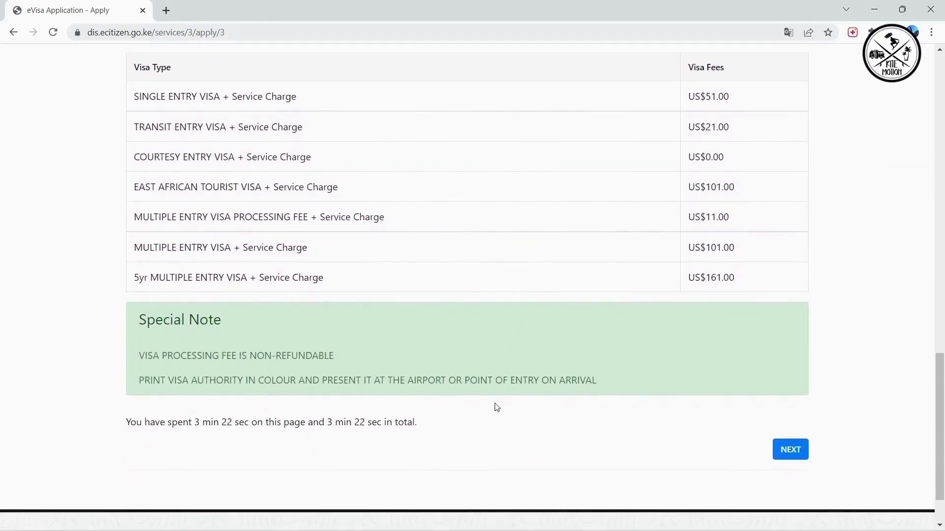
Continue past Application Information, set the eVisa Applicant to Adult, and proceed to the Nationality and Residence section
{"action": "scroll", "coordinate": [497, 408], "scroll_direction": "down", "scroll_amount": 1}
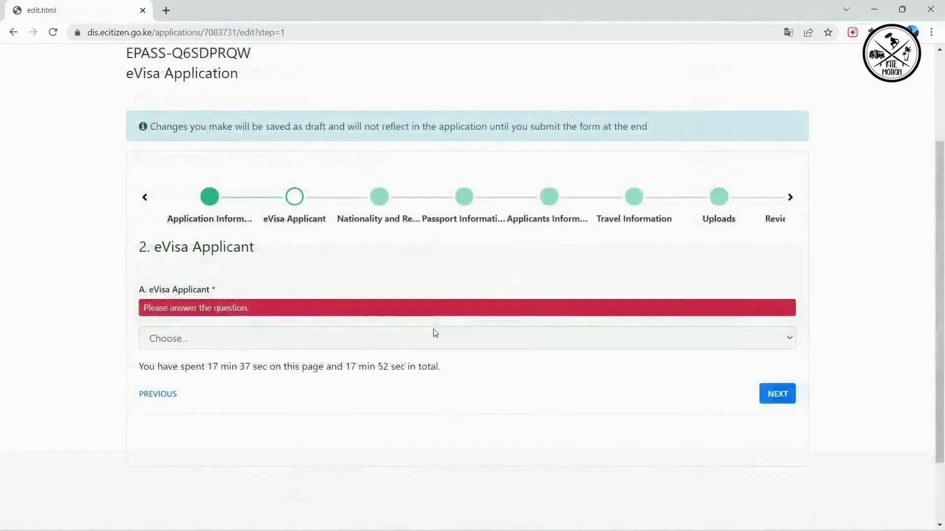
{"action": "scroll", "coordinate": [433, 332], "scroll_direction": "down", "scroll_amount": 2}
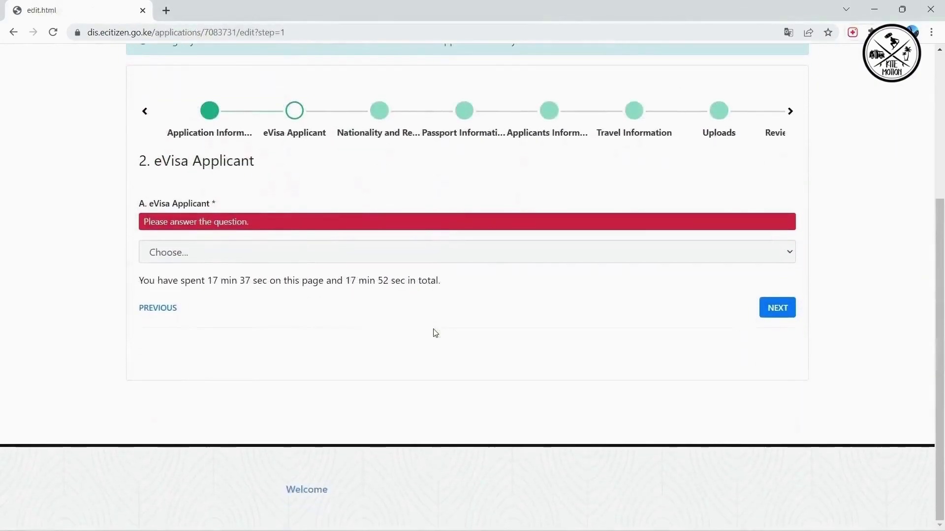
{"action": "left_click", "coordinate": [794, 253]}
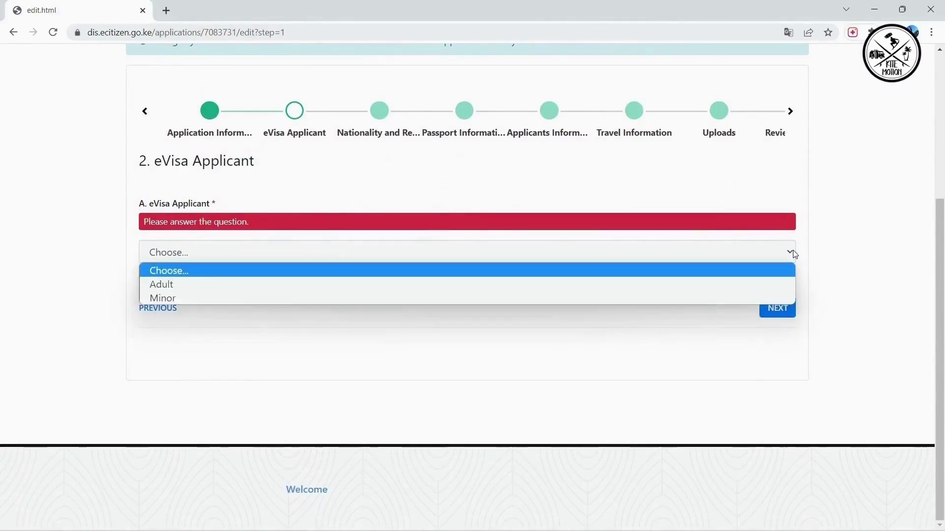
{"action": "left_click", "coordinate": [334, 289]}
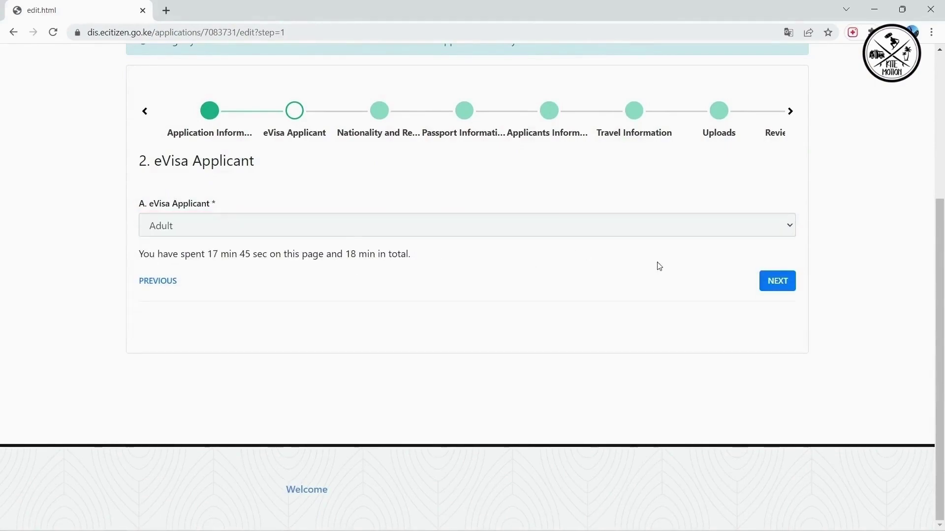
{"action": "left_click", "coordinate": [775, 282]}
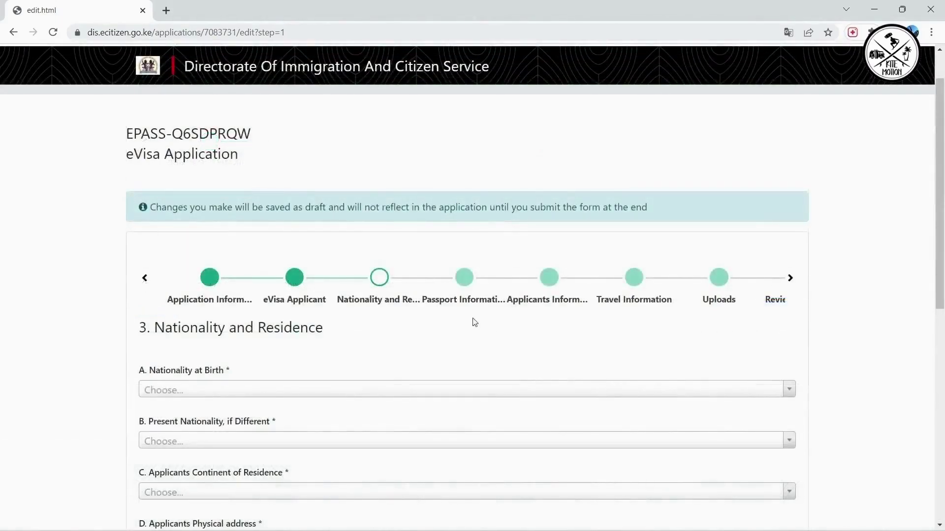
Look through the nationality and continent of residence choices and the address, phone, city and email fields in Nationality and Residence
{"action": "scroll", "coordinate": [475, 323], "scroll_direction": "down", "scroll_amount": 3}
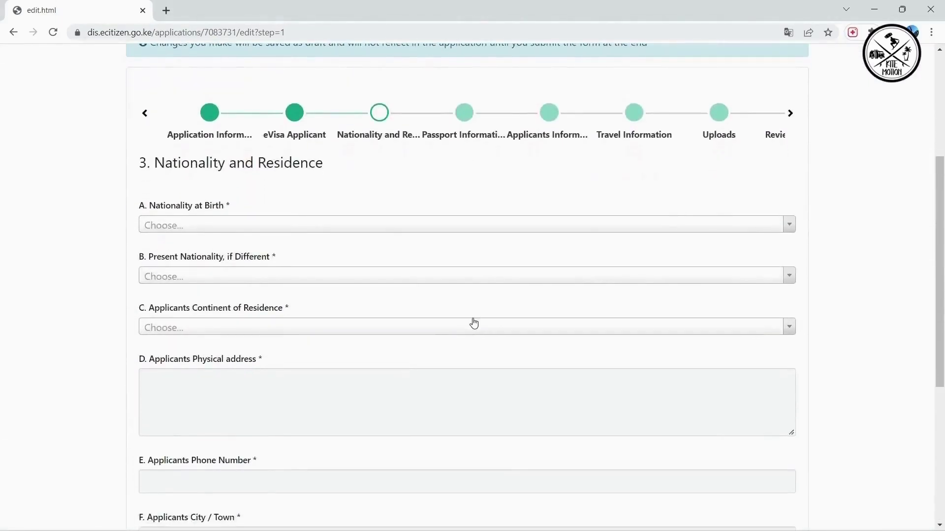
{"action": "left_click", "coordinate": [787, 227]}
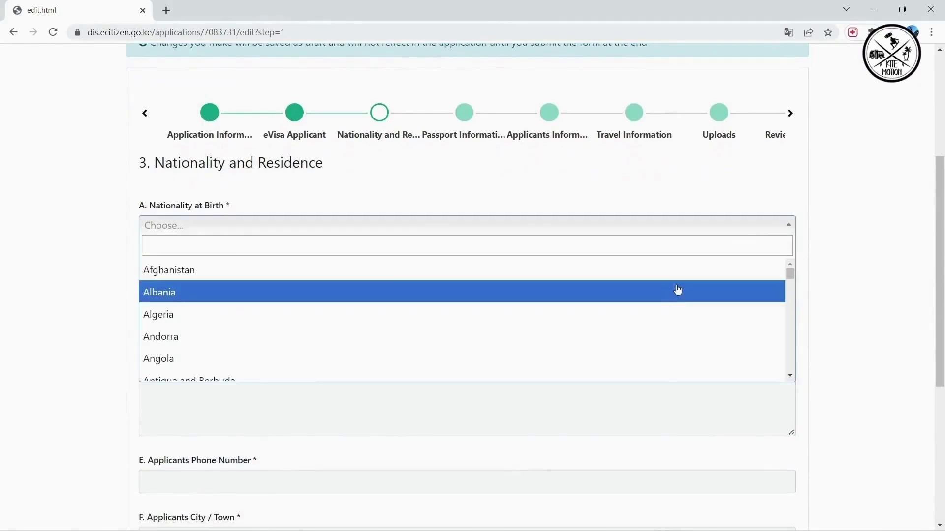
{"action": "left_click", "coordinate": [845, 274]}
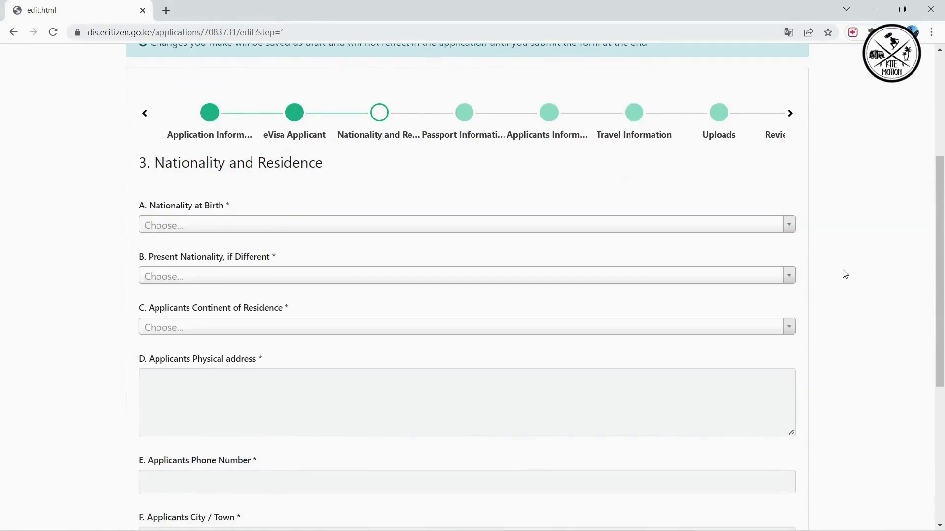
{"action": "left_click", "coordinate": [790, 278]}
{"action": "left_click", "coordinate": [792, 279]}
{"action": "left_click", "coordinate": [789, 328]}
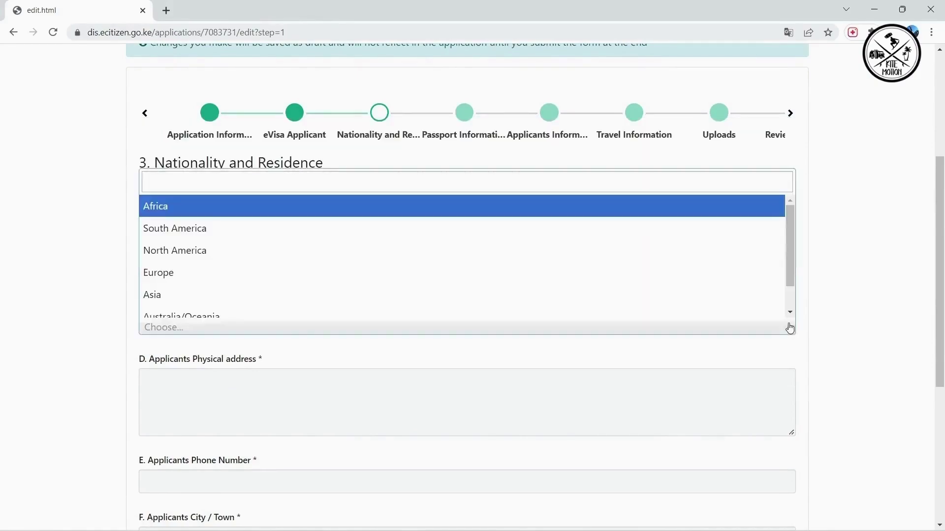
{"action": "left_click", "coordinate": [790, 327]}
{"action": "scroll", "coordinate": [790, 328], "scroll_direction": "down", "scroll_amount": 3}
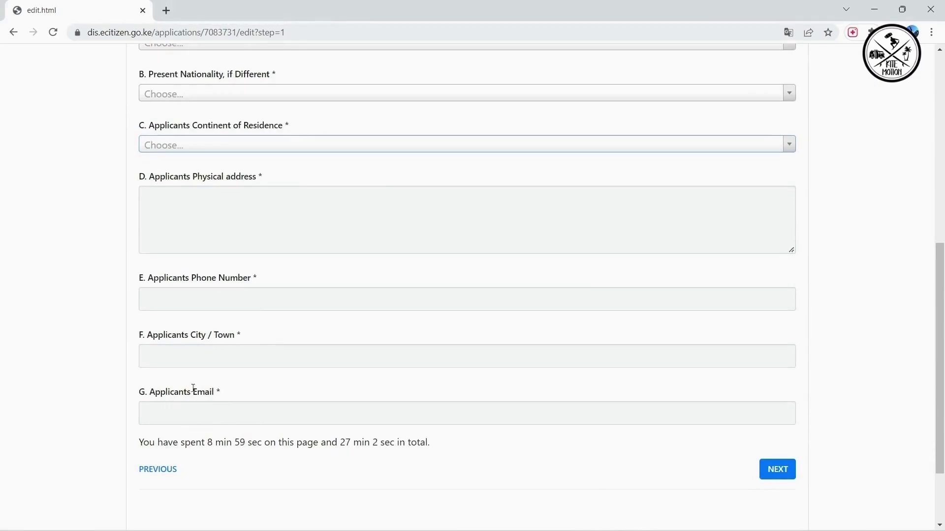
{"action": "scroll", "coordinate": [339, 365], "scroll_direction": "down", "scroll_amount": 2}
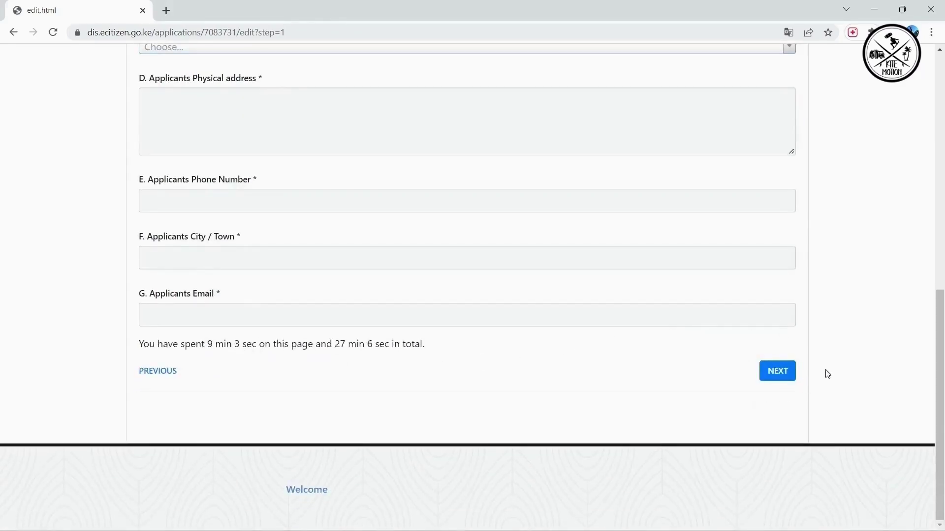
Continue to Passport Information, choose National Passport as the travel document, and look over the remaining passport fields
{"action": "left_click", "coordinate": [777, 370]}
{"action": "scroll", "coordinate": [407, 312], "scroll_direction": "down", "scroll_amount": 3}
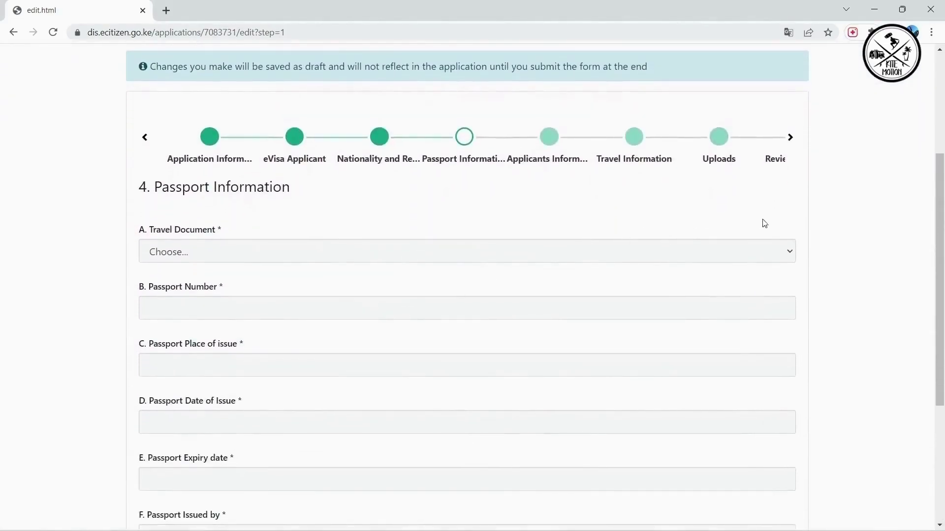
{"action": "left_click", "coordinate": [790, 252]}
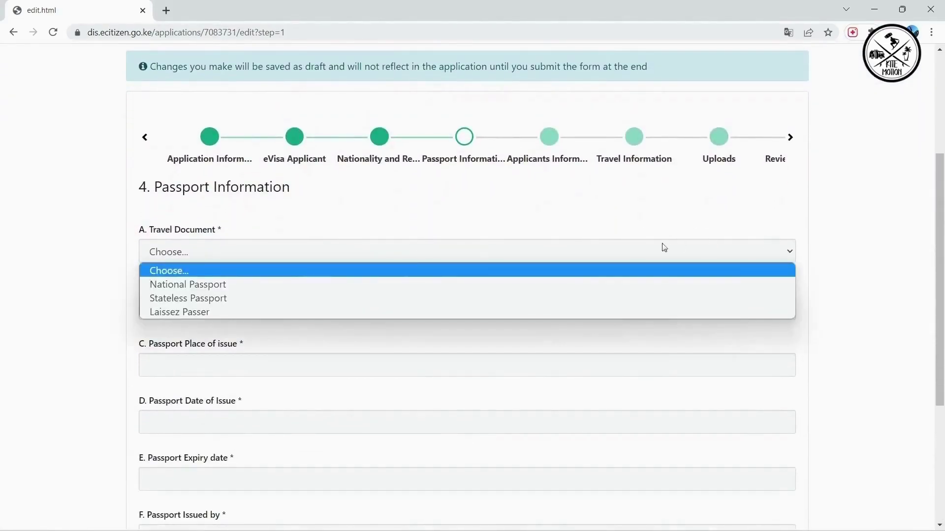
{"action": "left_click", "coordinate": [209, 288]}
{"action": "scroll", "coordinate": [272, 346], "scroll_direction": "down", "scroll_amount": 3}
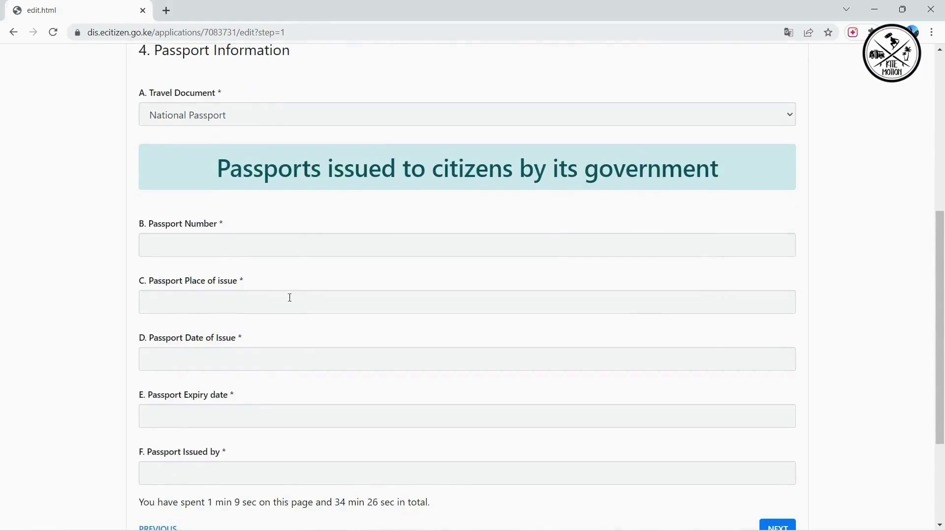
{"action": "scroll", "coordinate": [284, 307], "scroll_direction": "down", "scroll_amount": 2}
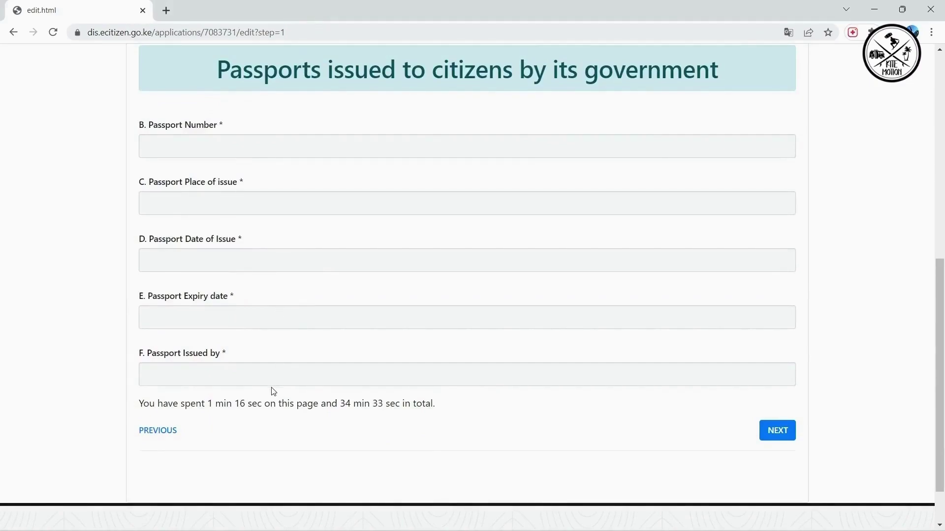
{"action": "scroll", "coordinate": [273, 391], "scroll_direction": "down", "scroll_amount": 2}
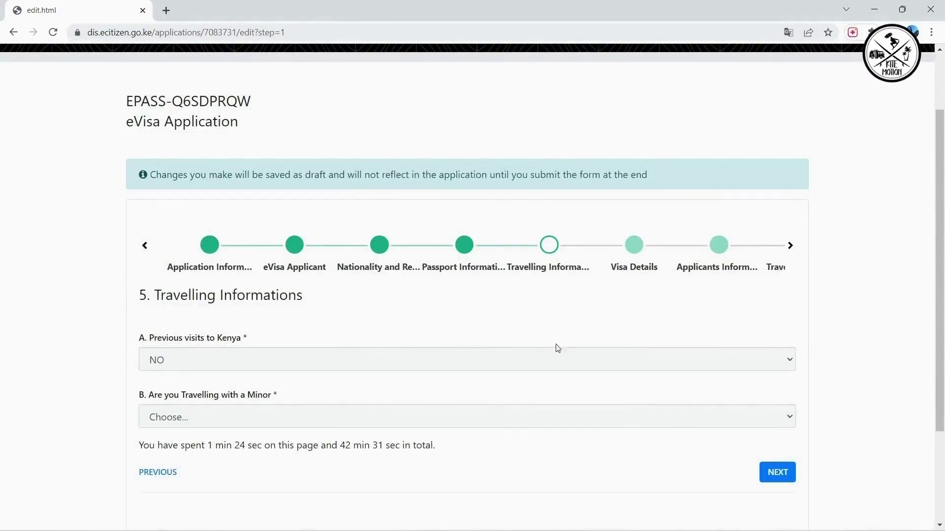
Try YES for previous visits to Kenya to view the visit detail fields, and return the answer to NO
{"action": "left_click", "coordinate": [789, 362]}
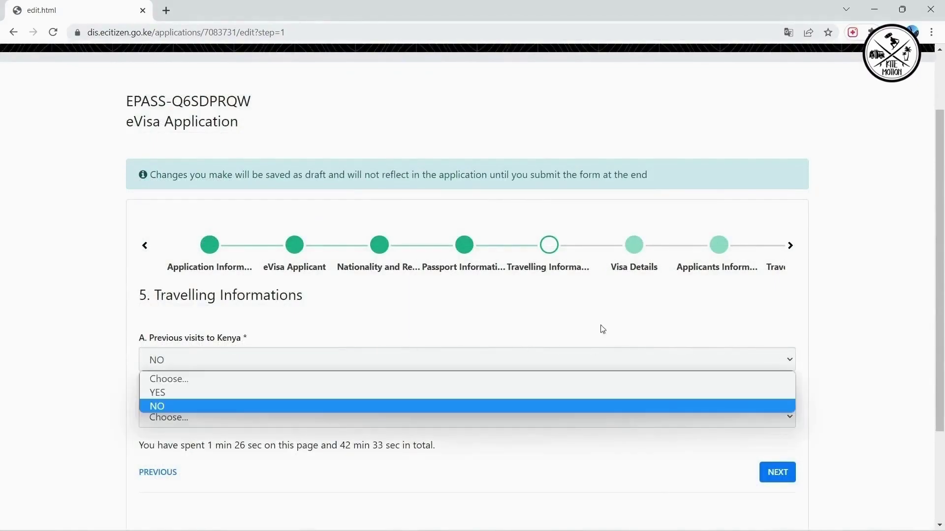
{"action": "left_click", "coordinate": [176, 393]}
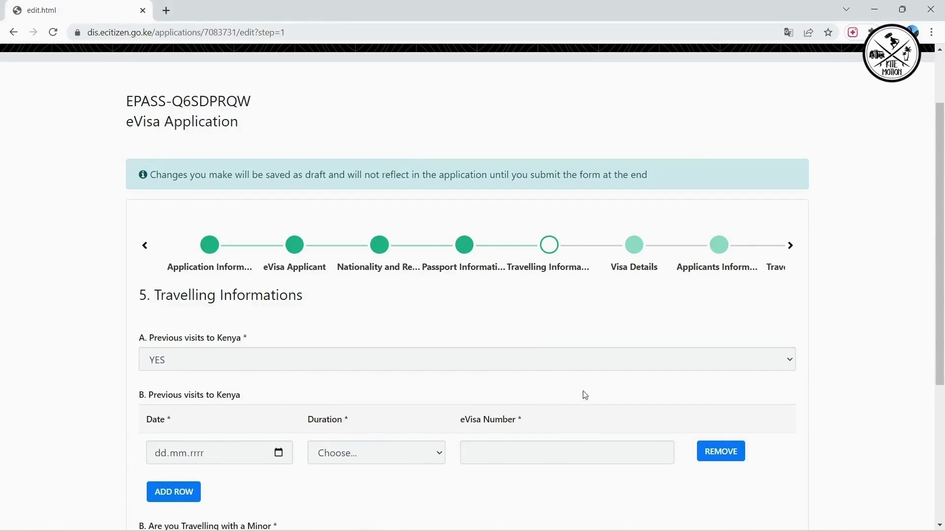
{"action": "left_click", "coordinate": [791, 360]}
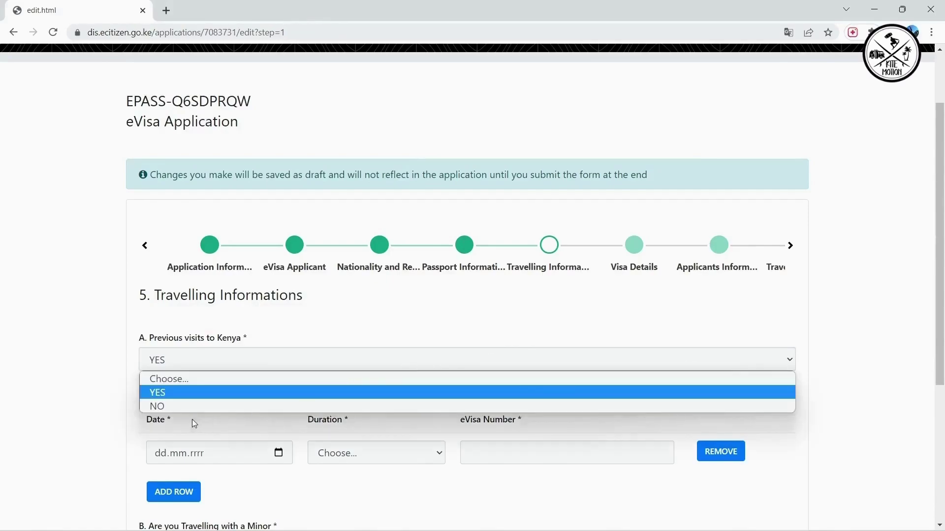
{"action": "left_click", "coordinate": [174, 408]}
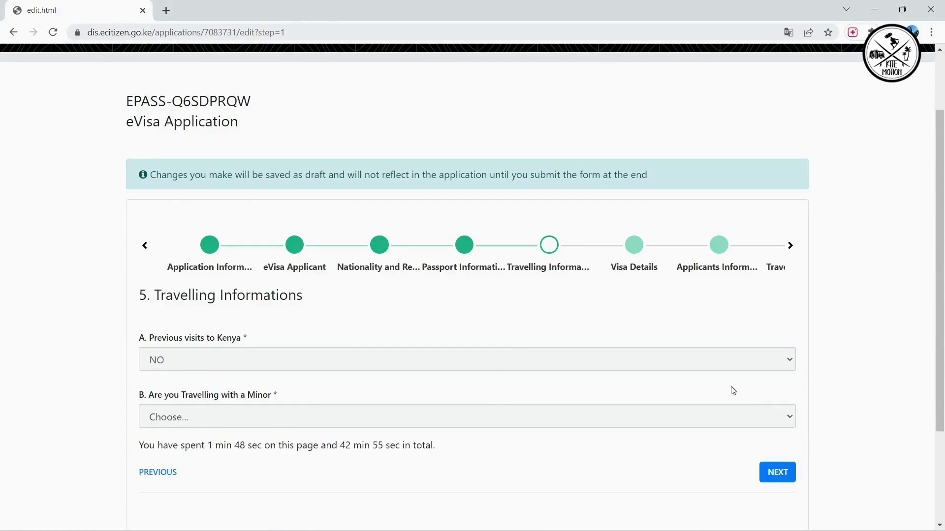
Answer Yes to travelling with a minor to view the minor's detail fields, and change the answer to No
{"action": "left_click", "coordinate": [791, 418]}
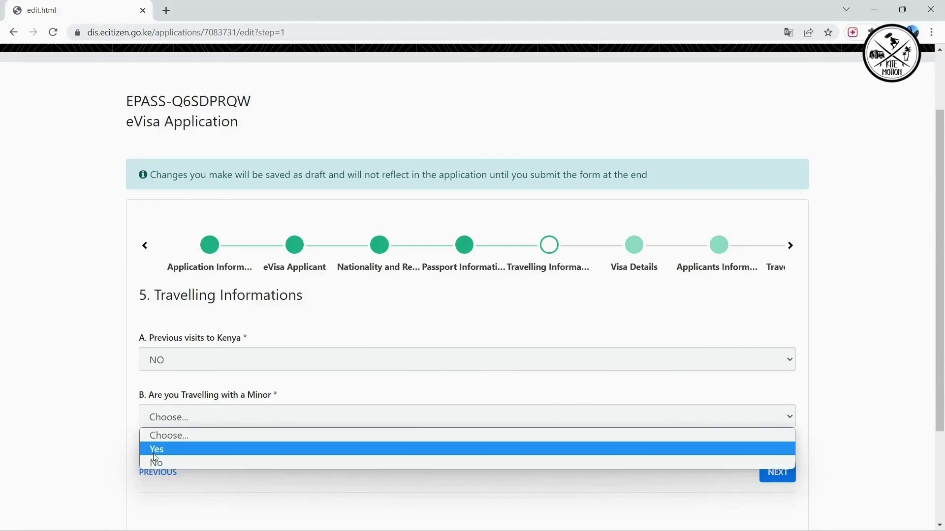
{"action": "key", "text": "Escape"}
{"action": "key", "text": "Down"}
{"action": "key", "text": "Down"}
{"action": "scroll", "coordinate": [384, 395], "scroll_direction": "down", "scroll_amount": 4}
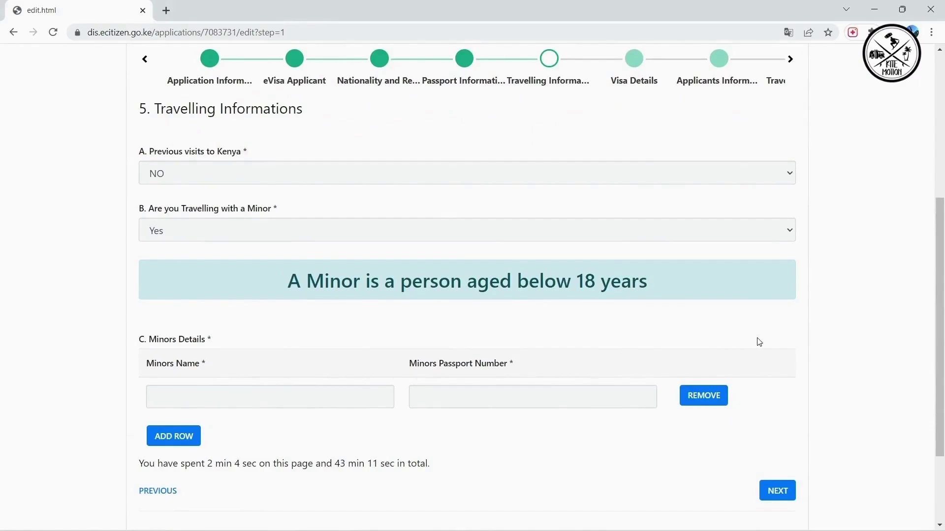
{"action": "left_click", "coordinate": [789, 231]}
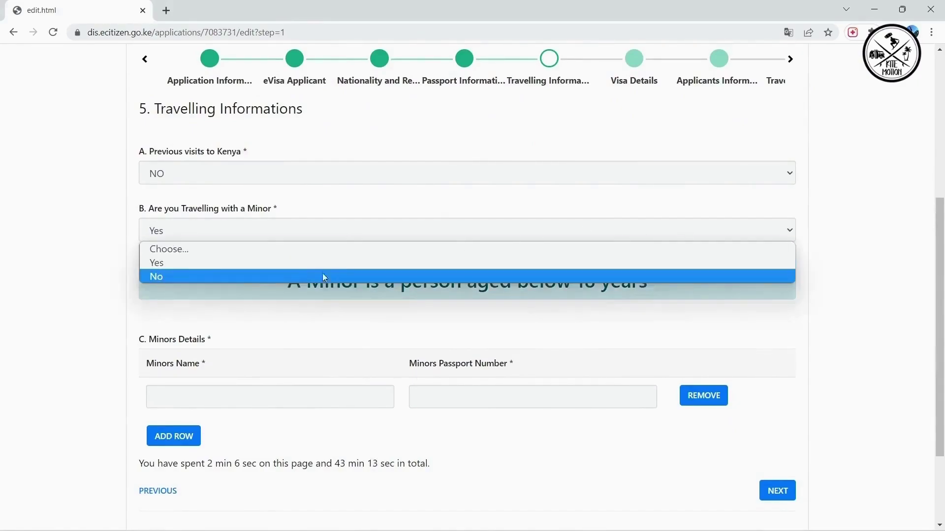
{"action": "left_click", "coordinate": [247, 277]}
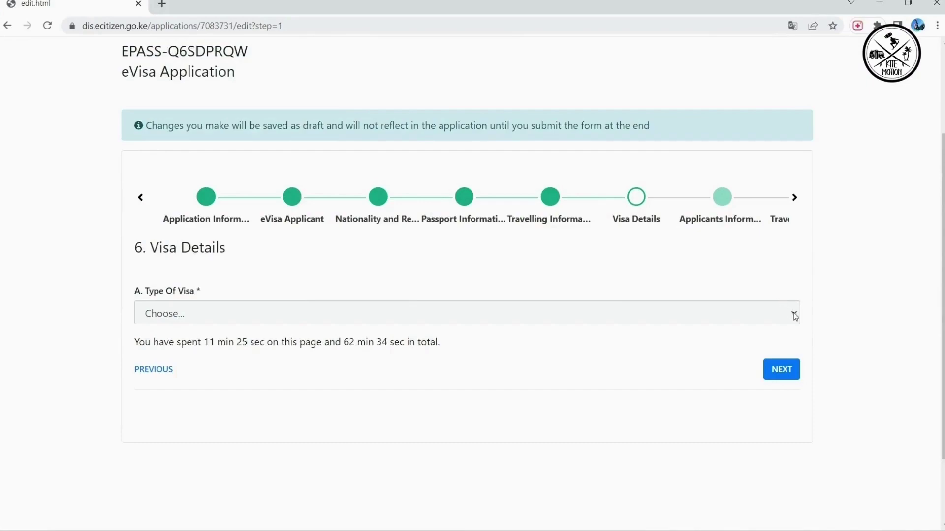
Set the type of visa to Single Entry Visa and continue to the Applicants Information section
{"action": "left_click", "coordinate": [793, 314]}
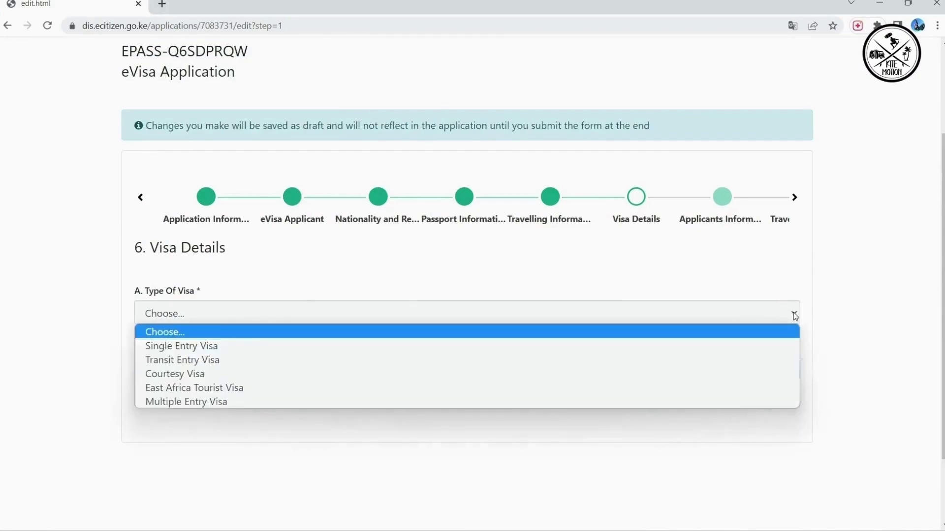
{"action": "left_click", "coordinate": [261, 347]}
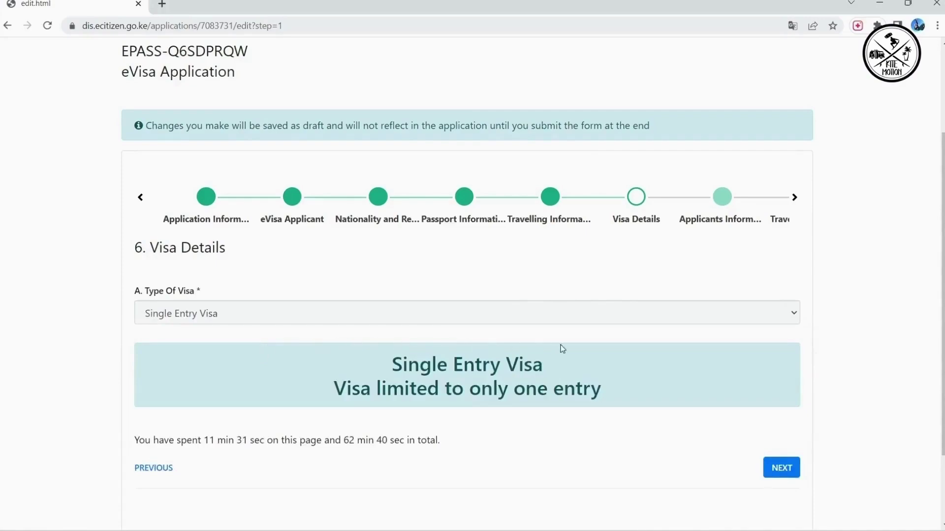
{"action": "scroll", "coordinate": [572, 347], "scroll_direction": "down", "scroll_amount": 2}
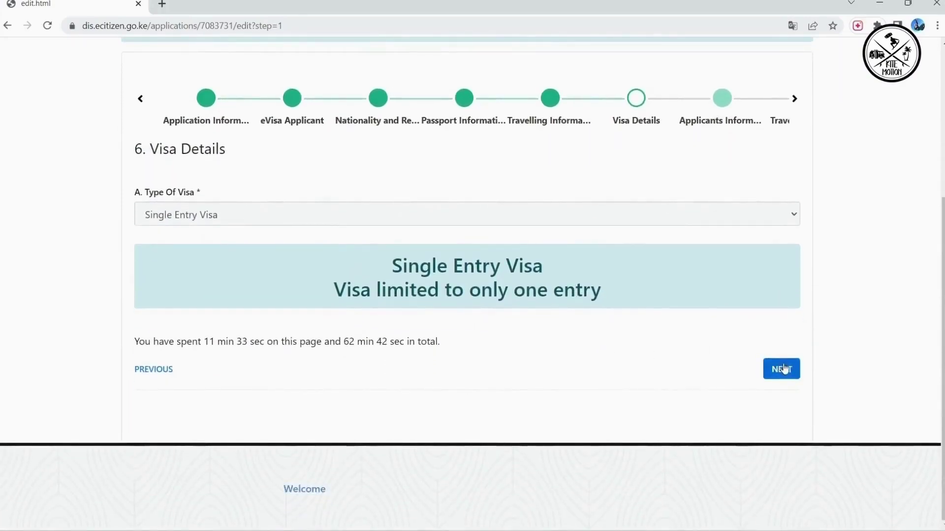
{"action": "left_click", "coordinate": [782, 369]}
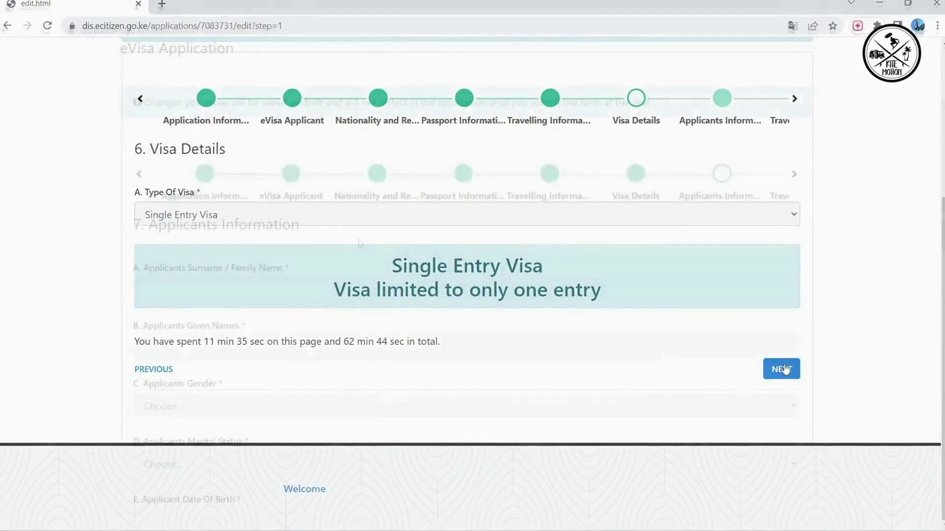
Examine the applicant's personal fields in Applicants Information, including the available gender and marital status options
{"action": "scroll", "coordinate": [360, 243], "scroll_direction": "down", "scroll_amount": 1}
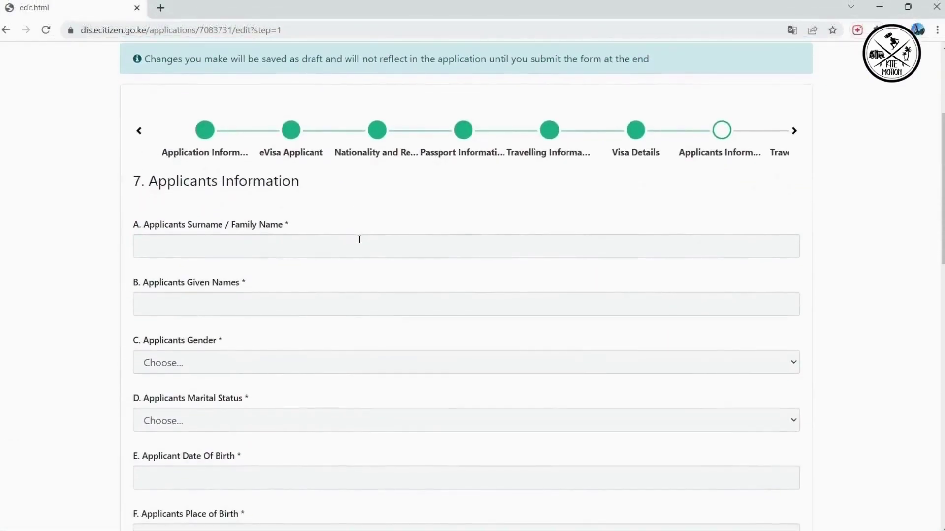
{"action": "scroll", "coordinate": [360, 240], "scroll_direction": "down", "scroll_amount": 1}
{"action": "scroll", "coordinate": [360, 240], "scroll_direction": "down", "scroll_amount": 1}
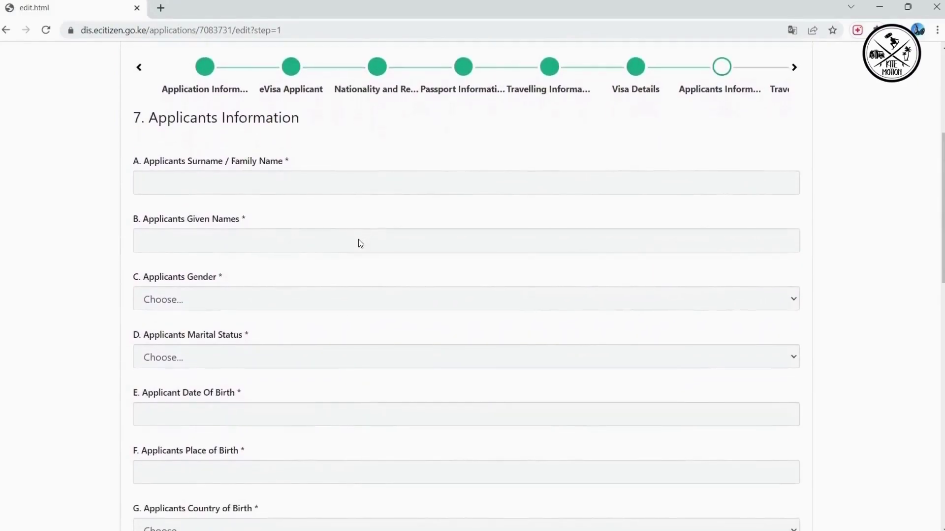
{"action": "scroll", "coordinate": [359, 240], "scroll_direction": "down", "scroll_amount": 1}
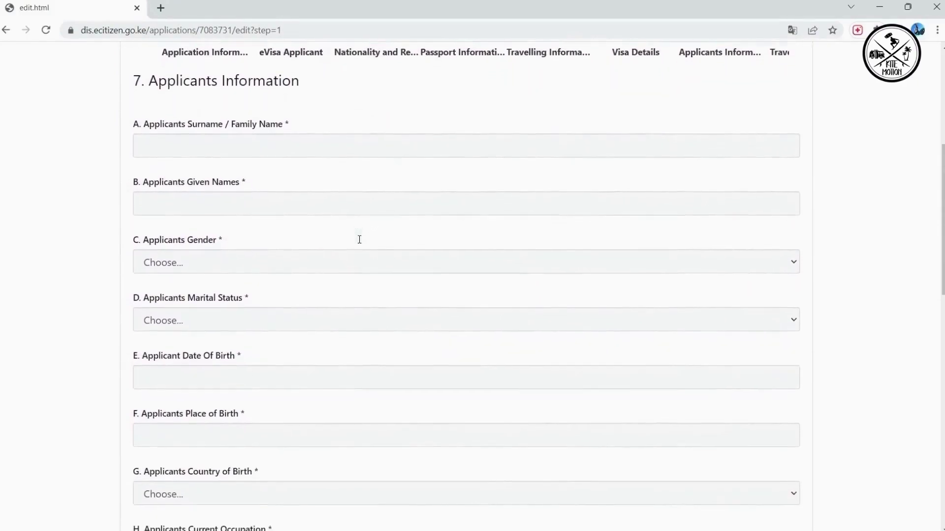
{"action": "left_click", "coordinate": [797, 264]}
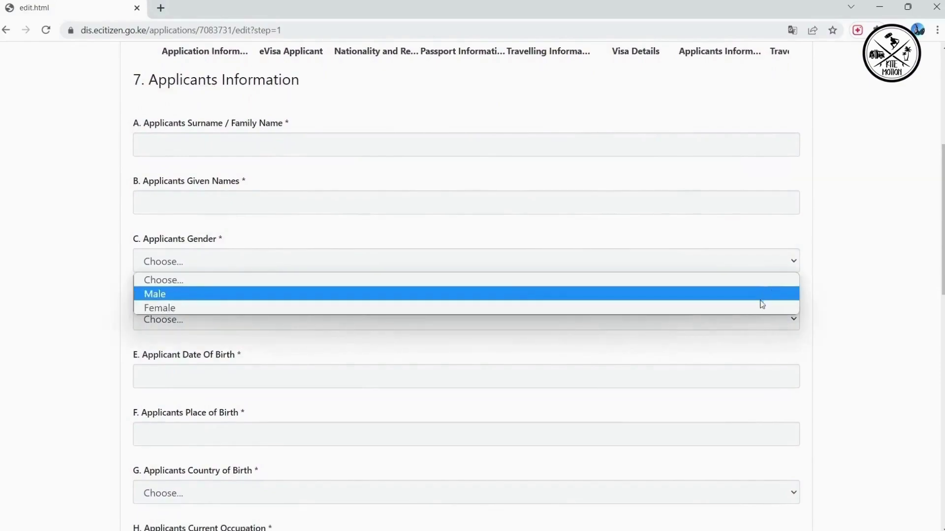
{"action": "left_click", "coordinate": [836, 312]}
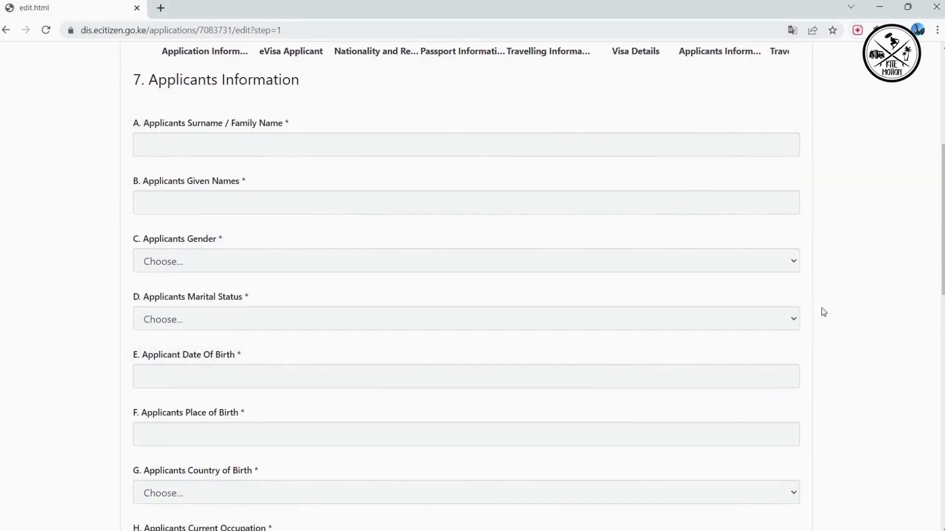
{"action": "scroll", "coordinate": [689, 300], "scroll_direction": "down", "scroll_amount": 1}
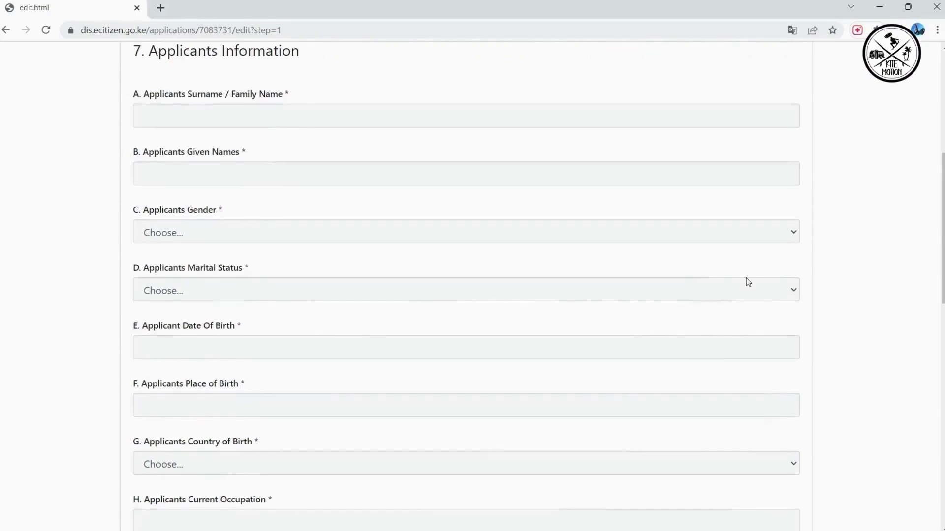
{"action": "left_click", "coordinate": [793, 290]}
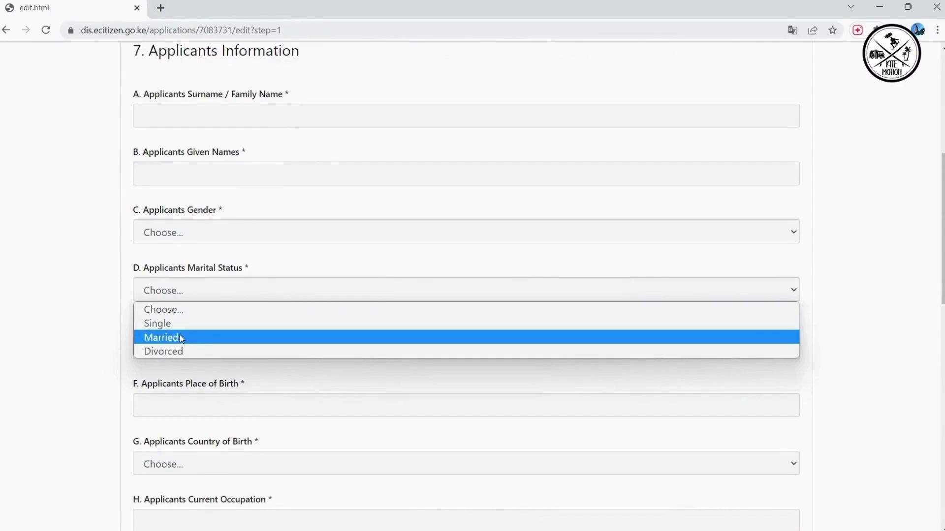
{"action": "left_click", "coordinate": [182, 370]}
{"action": "scroll", "coordinate": [181, 367], "scroll_direction": "down", "scroll_amount": 2}
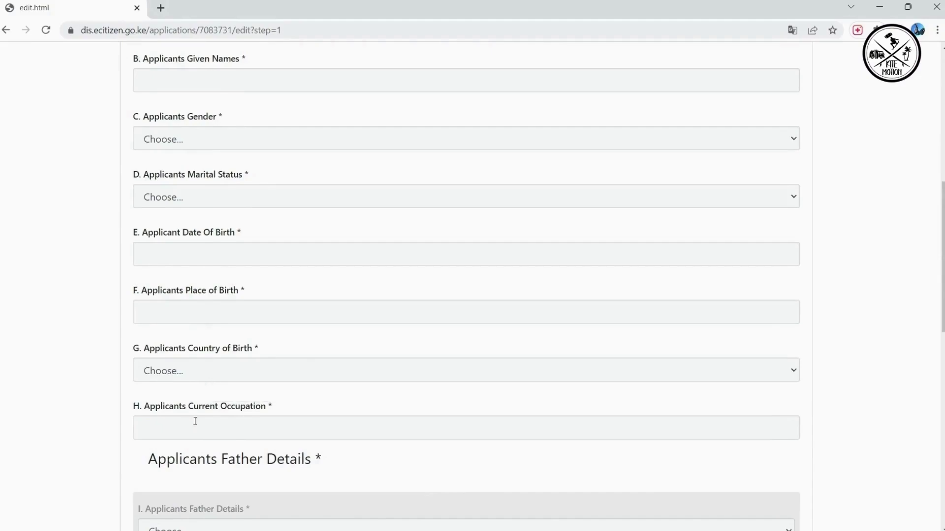
Set the Applicants Father Details status to Alive in the Applicants Information section
{"action": "scroll", "coordinate": [208, 435], "scroll_direction": "down", "scroll_amount": 5}
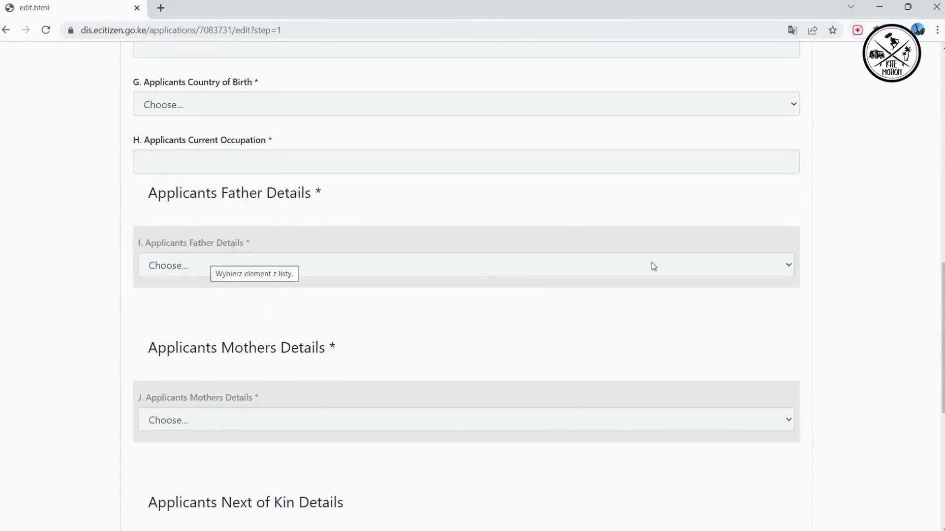
{"action": "left_click", "coordinate": [790, 258]}
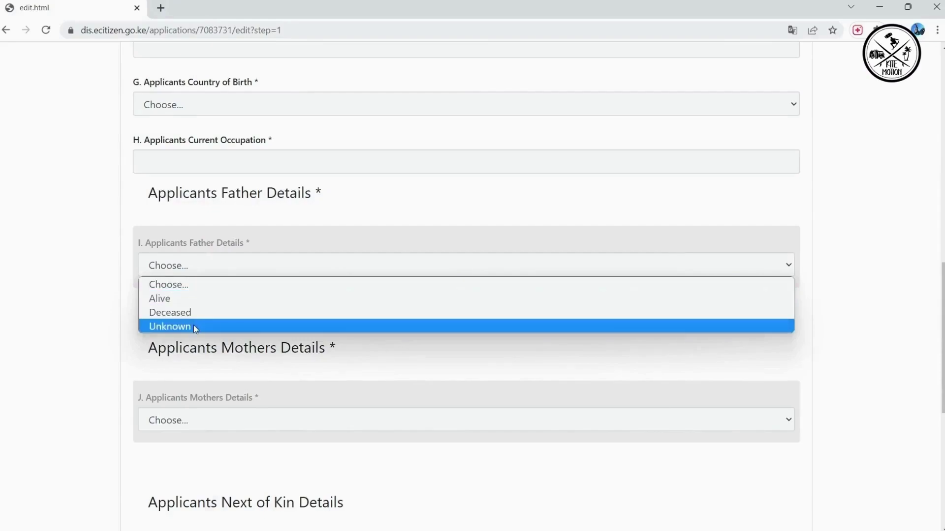
{"action": "left_click", "coordinate": [109, 299]}
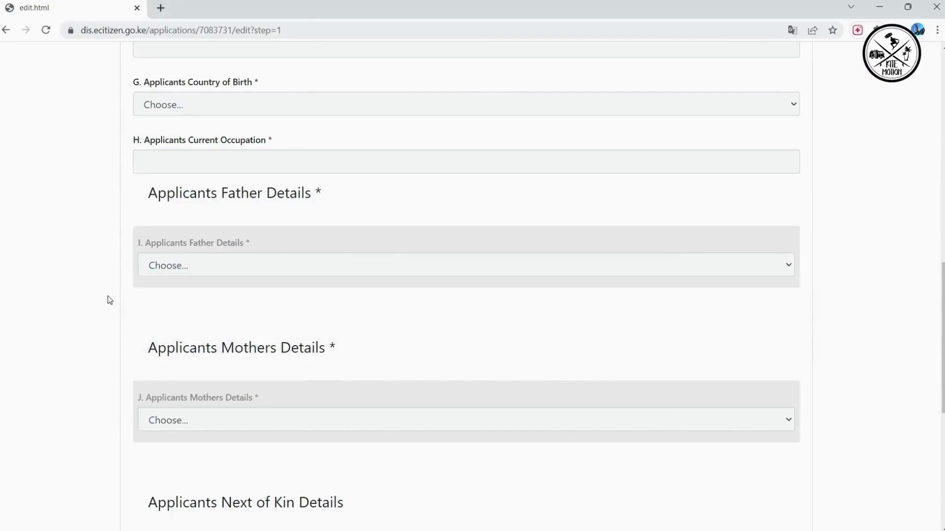
{"action": "left_click", "coordinate": [791, 261]}
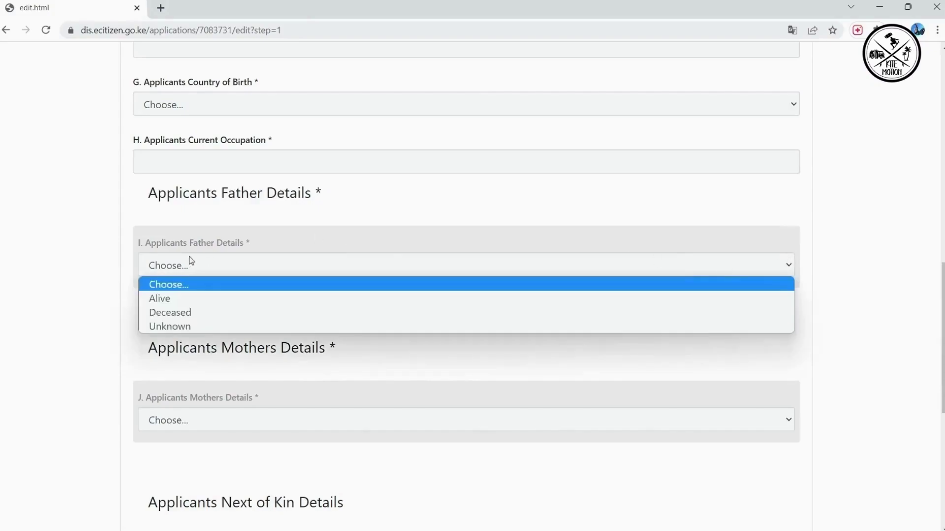
{"action": "left_click", "coordinate": [160, 299]}
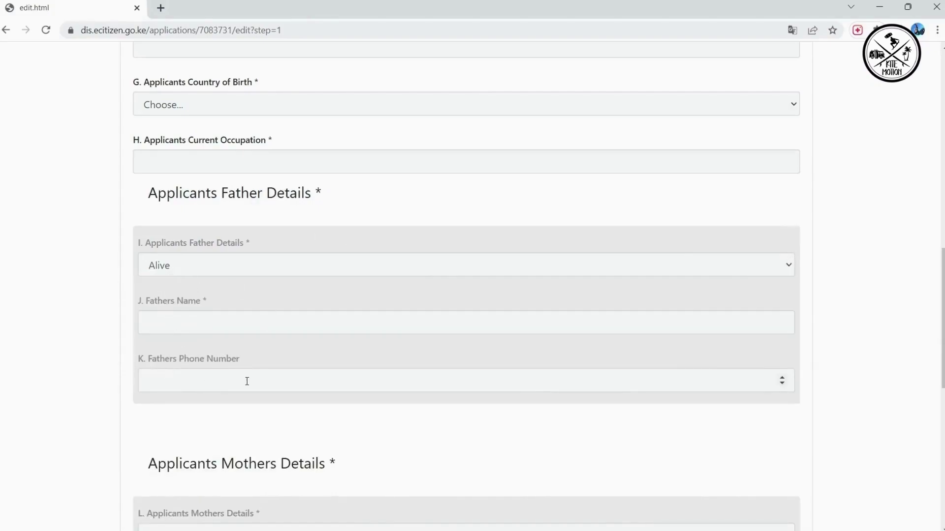
Examine the father's name and phone fields, the mother's details, and the next of kin fields through the end of the section
{"action": "scroll", "coordinate": [247, 381], "scroll_direction": "down", "scroll_amount": 1}
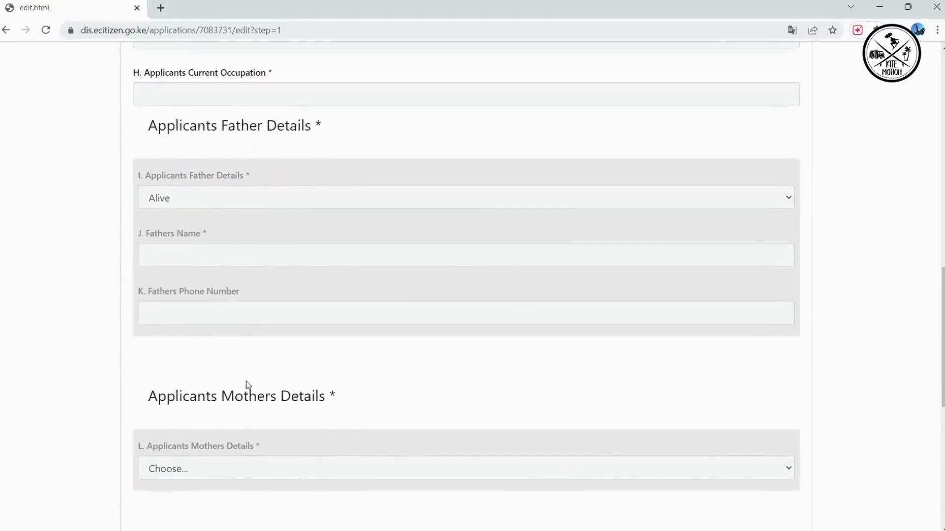
{"action": "scroll", "coordinate": [247, 383], "scroll_direction": "down", "scroll_amount": 2}
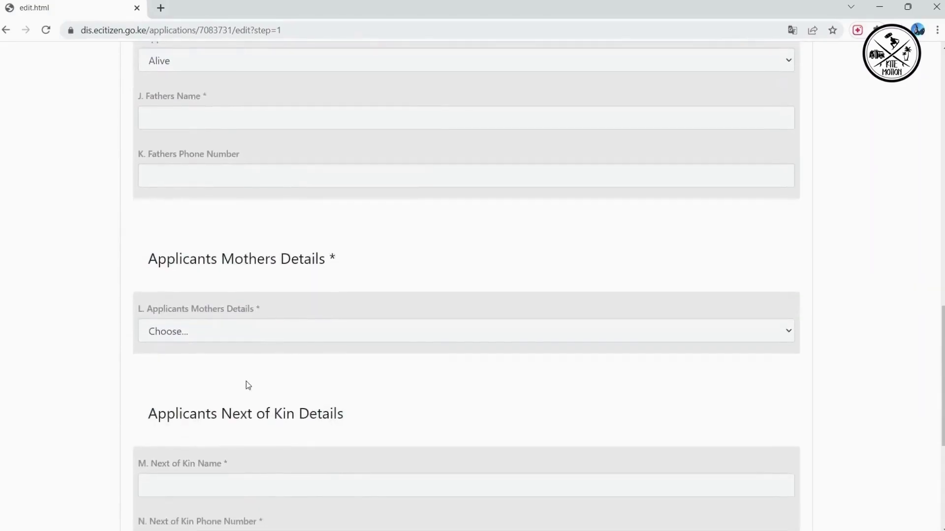
{"action": "scroll", "coordinate": [247, 381], "scroll_direction": "down", "scroll_amount": 2}
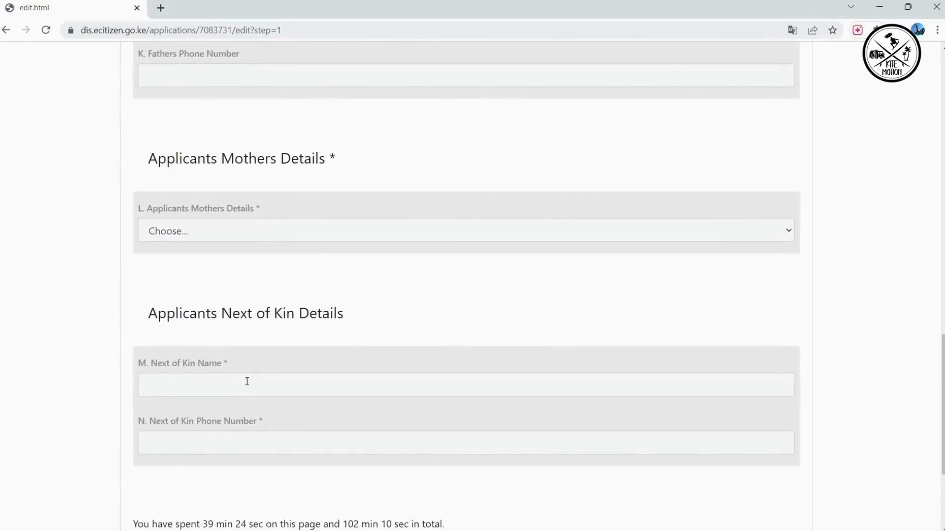
{"action": "scroll", "coordinate": [303, 254], "scroll_direction": "up", "scroll_amount": 2}
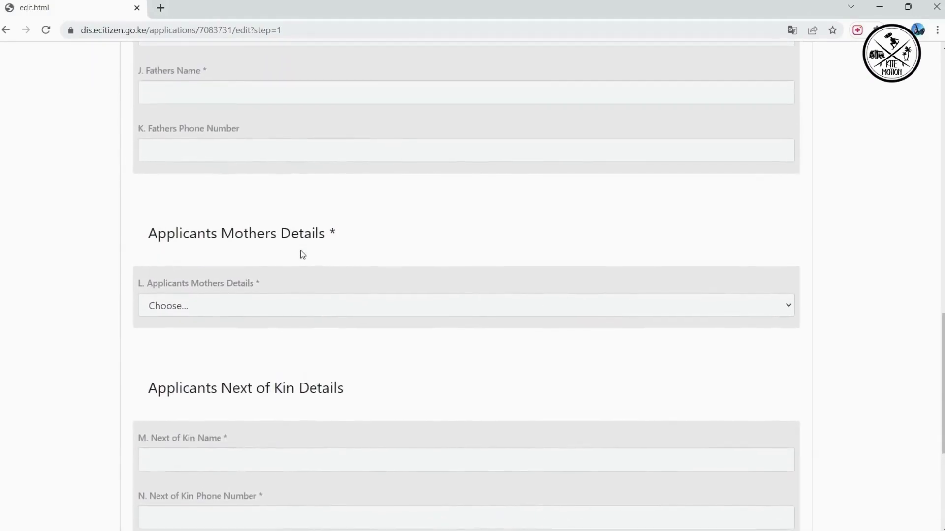
{"action": "left_click", "coordinate": [791, 309]}
{"action": "left_click", "coordinate": [791, 309]}
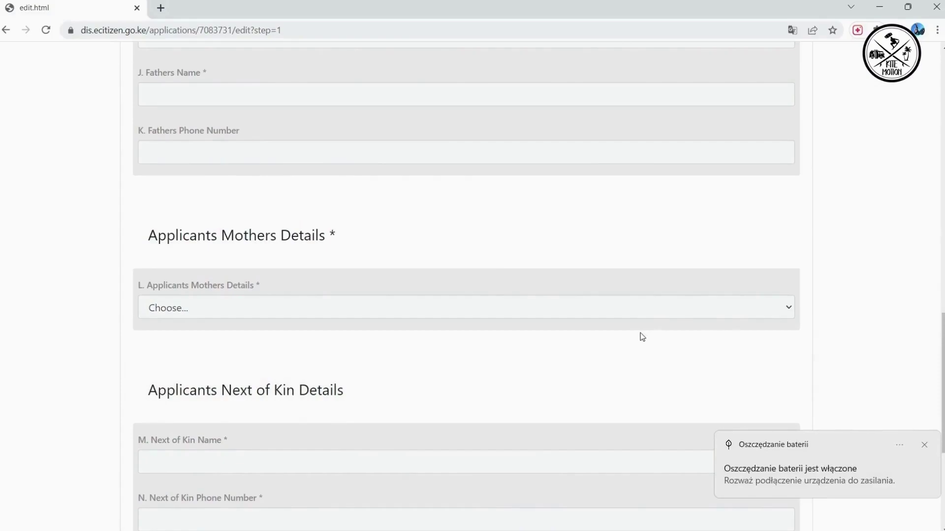
{"action": "scroll", "coordinate": [510, 334], "scroll_direction": "down", "scroll_amount": 3}
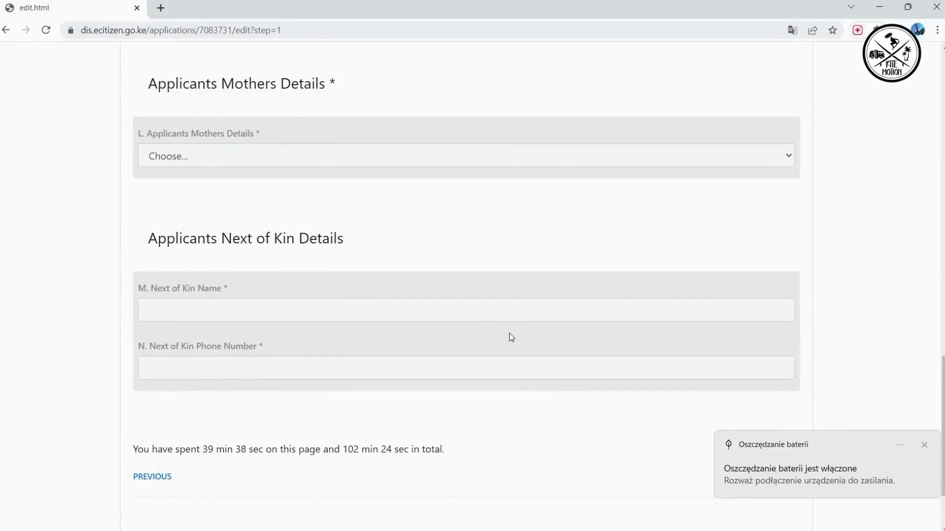
{"action": "scroll", "coordinate": [510, 332], "scroll_direction": "down", "scroll_amount": 1}
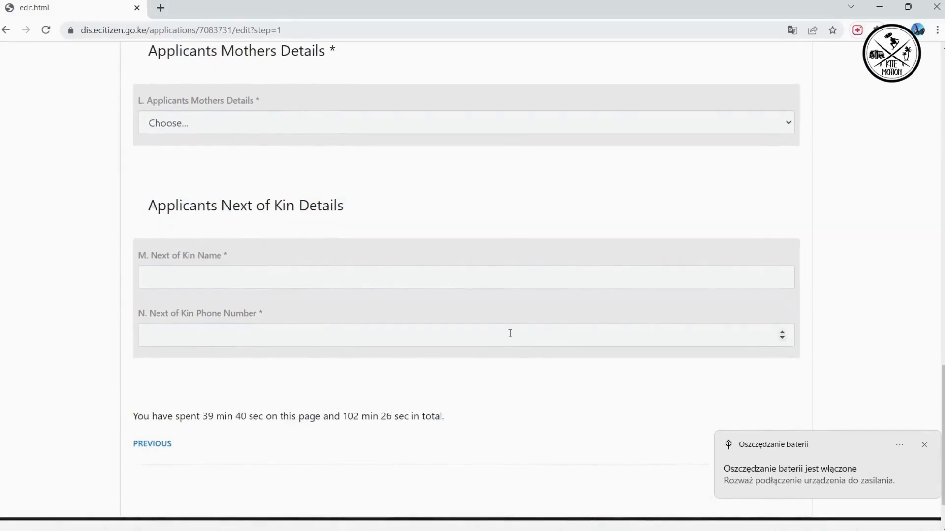
{"action": "scroll", "coordinate": [510, 333], "scroll_direction": "down", "scroll_amount": 1}
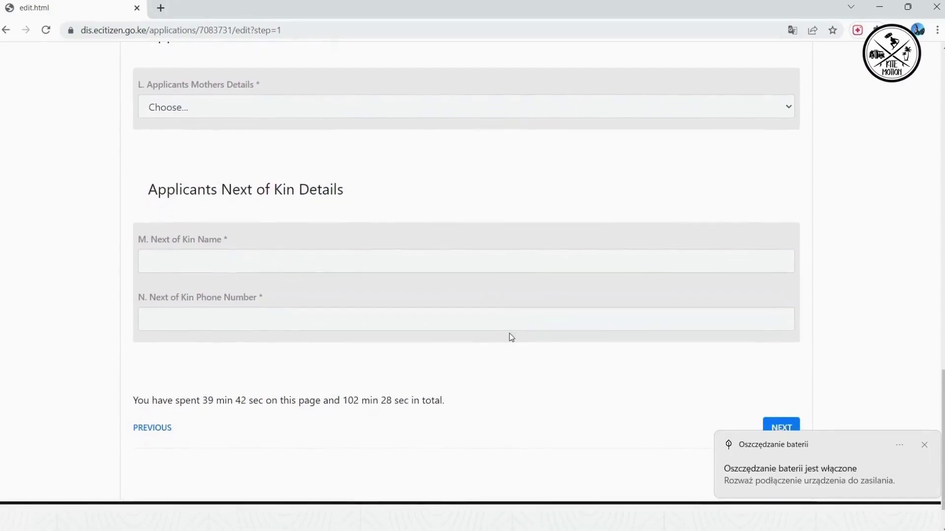
{"action": "scroll", "coordinate": [511, 334], "scroll_direction": "down", "scroll_amount": 1}
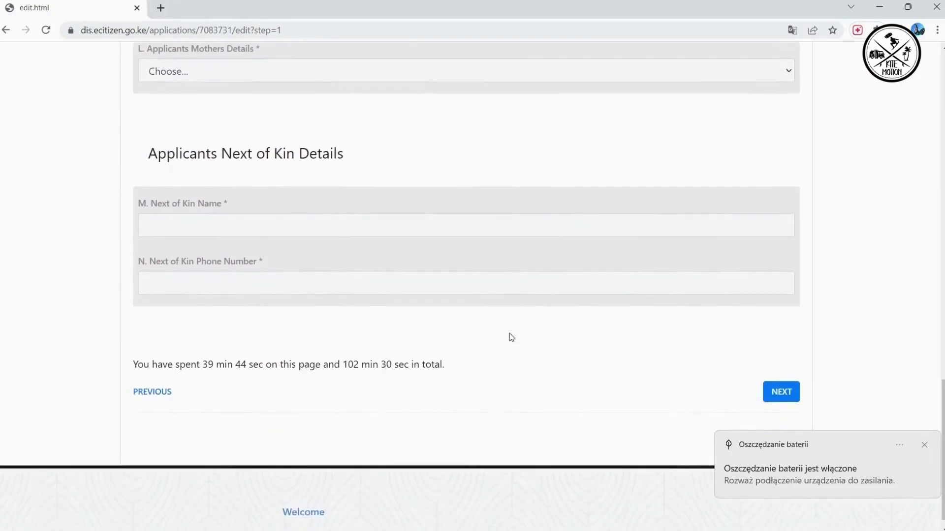
{"action": "scroll", "coordinate": [511, 338], "scroll_direction": "down", "scroll_amount": 1}
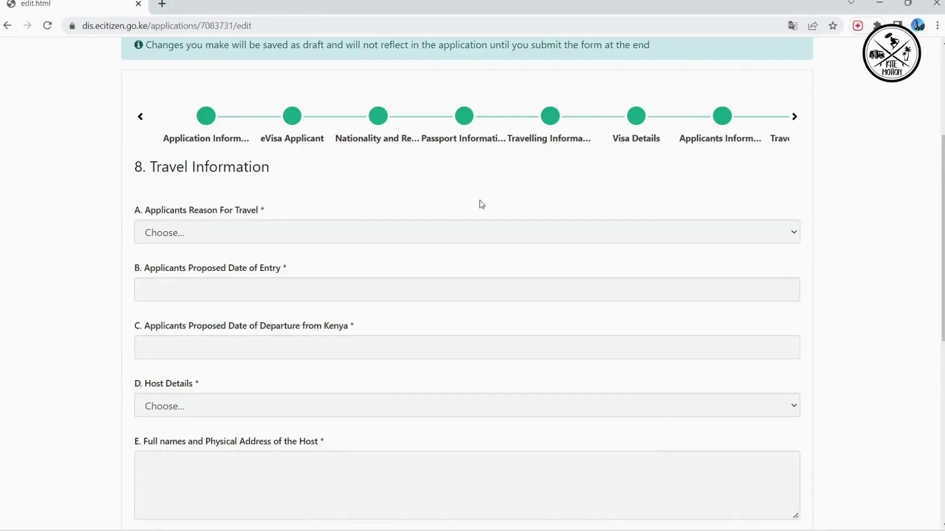
In Travel Information, set the applicant's reason for travel to Tourism and the host details to Hotel
{"action": "left_click", "coordinate": [798, 232]}
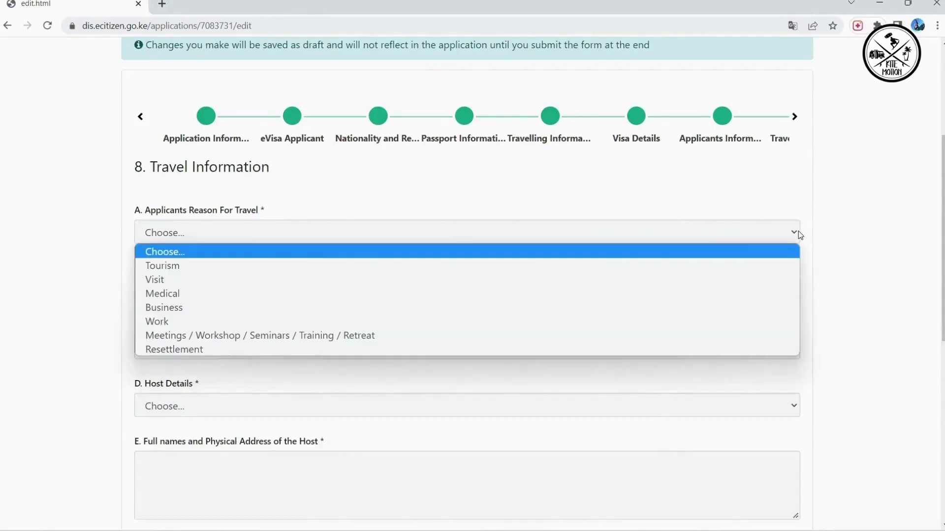
{"action": "left_click", "coordinate": [171, 266]}
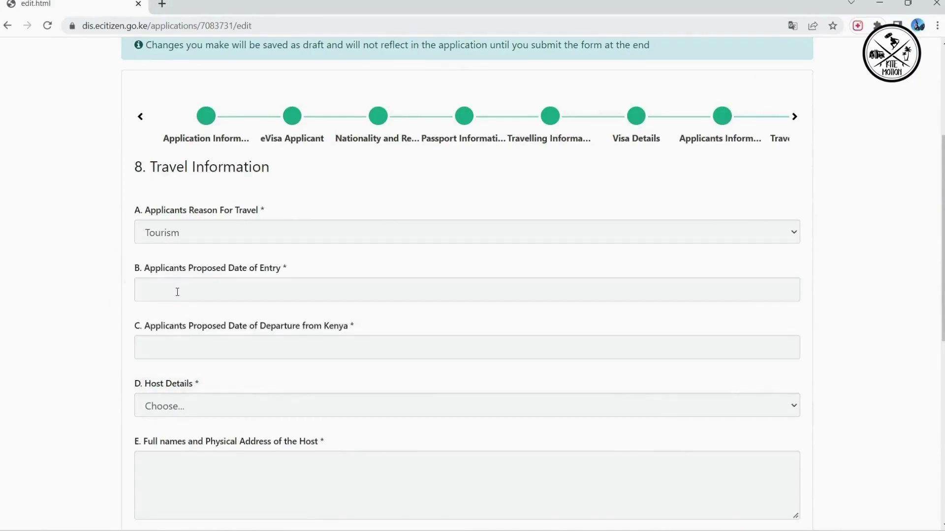
{"action": "scroll", "coordinate": [178, 292], "scroll_direction": "down", "scroll_amount": 1}
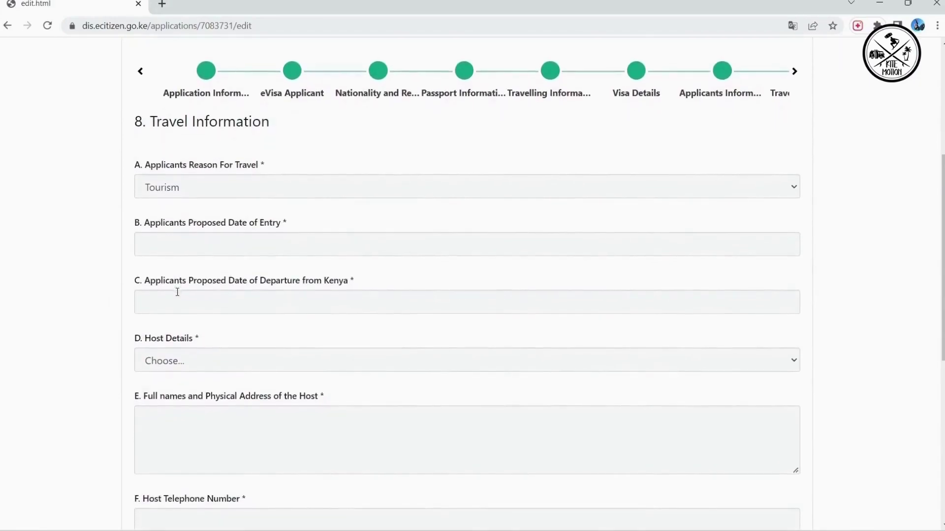
{"action": "scroll", "coordinate": [177, 292], "scroll_direction": "down", "scroll_amount": 1}
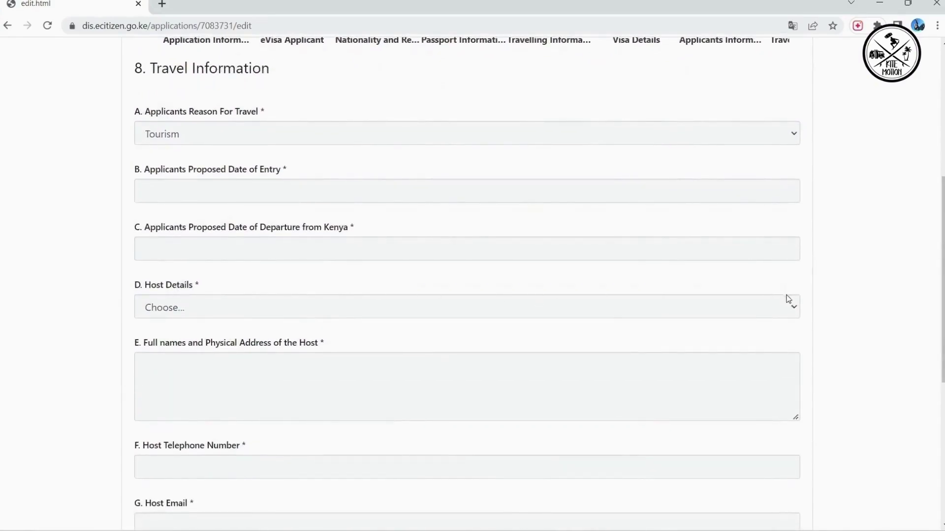
{"action": "left_click", "coordinate": [796, 307]}
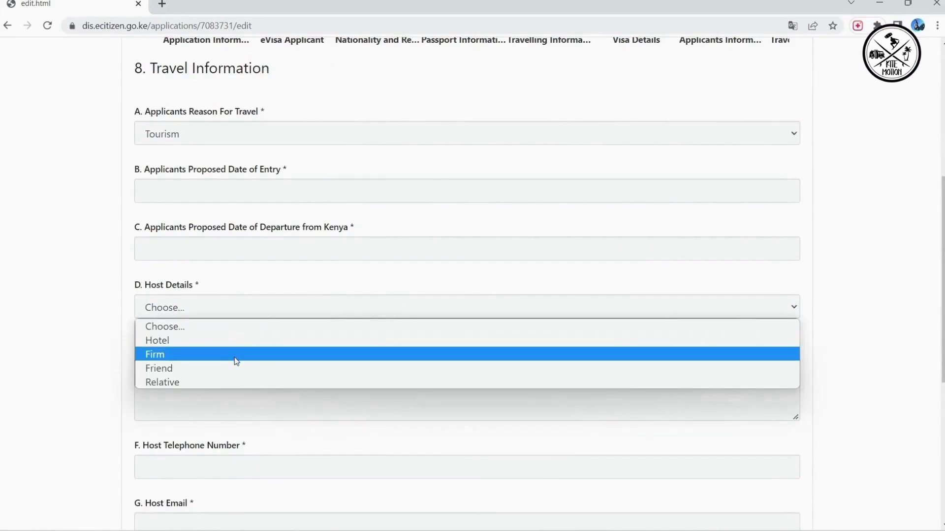
{"action": "left_click", "coordinate": [184, 340]}
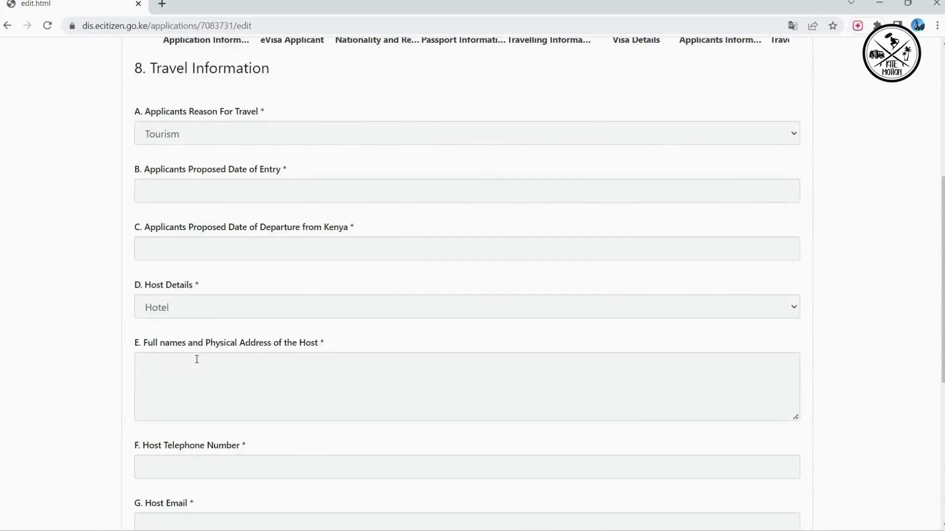
Set the applicant's means of arrival to Air and go through the airport options for the point of entry
{"action": "scroll", "coordinate": [207, 383], "scroll_direction": "down", "scroll_amount": 3}
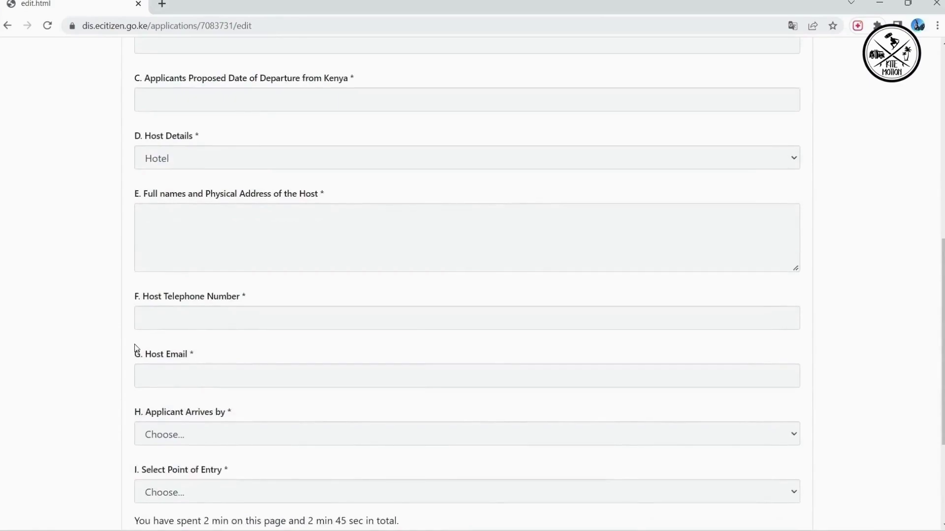
{"action": "scroll", "coordinate": [165, 420], "scroll_direction": "down", "scroll_amount": 2}
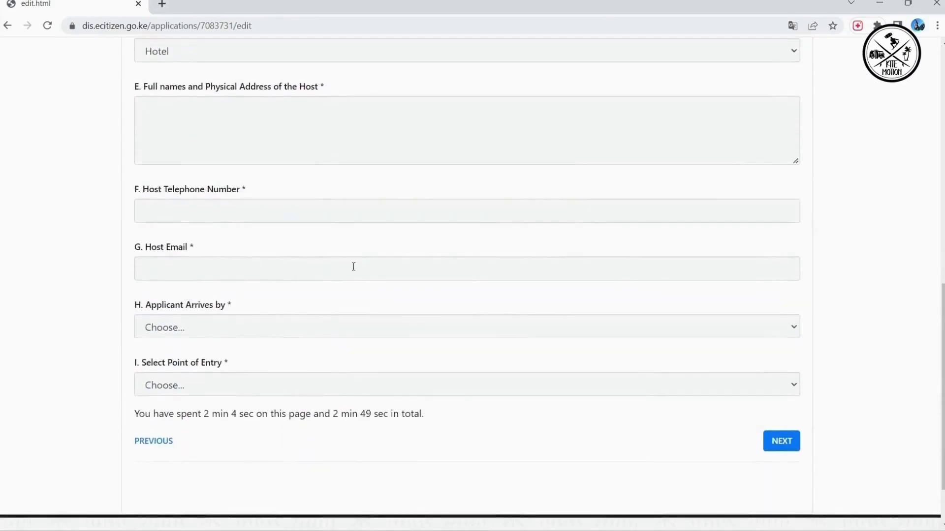
{"action": "left_click", "coordinate": [797, 326]}
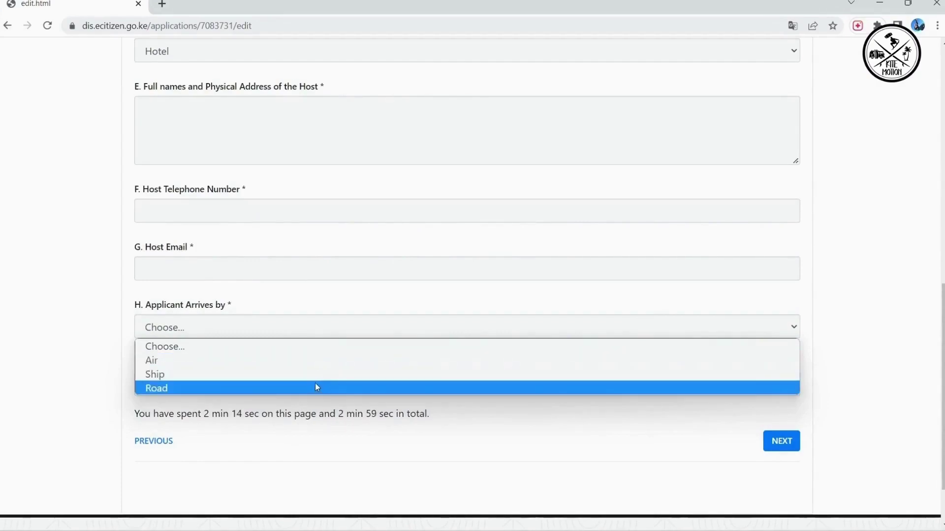
{"action": "left_click", "coordinate": [299, 367]}
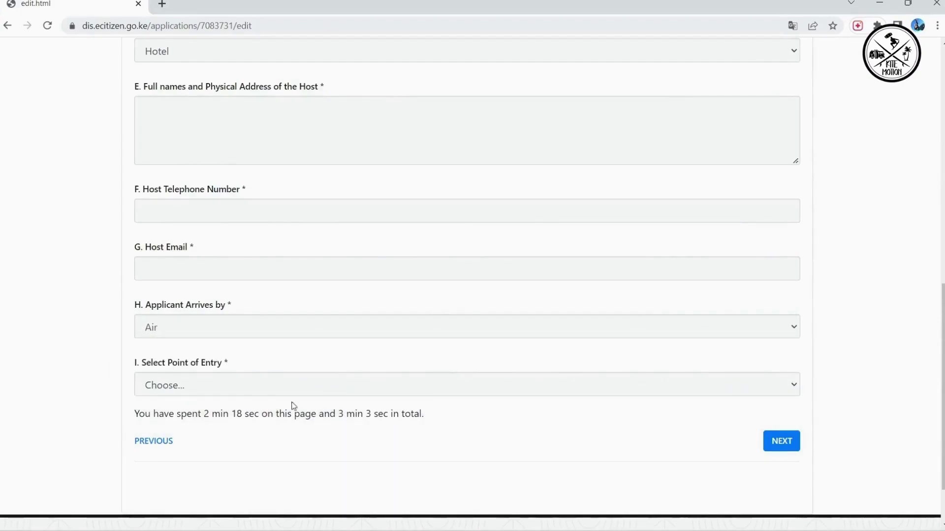
{"action": "left_click", "coordinate": [795, 387]}
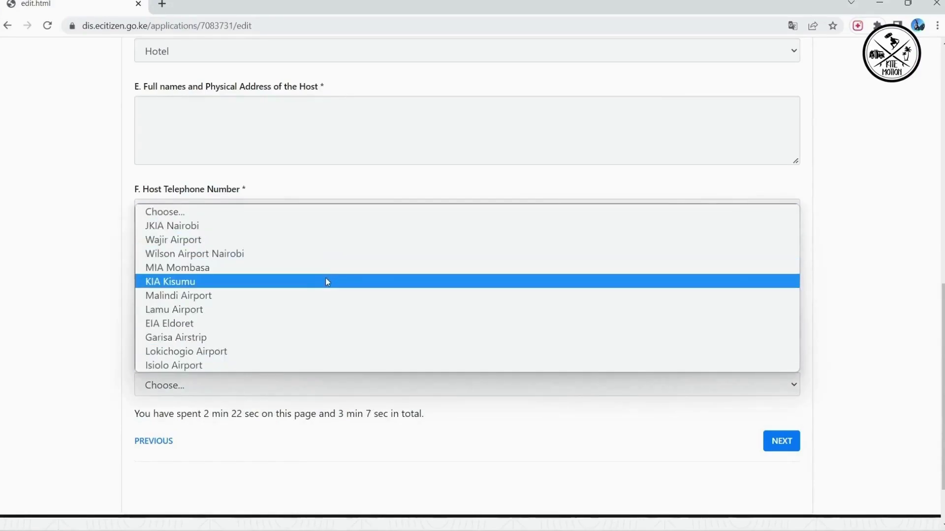
{"action": "left_click", "coordinate": [327, 277]}
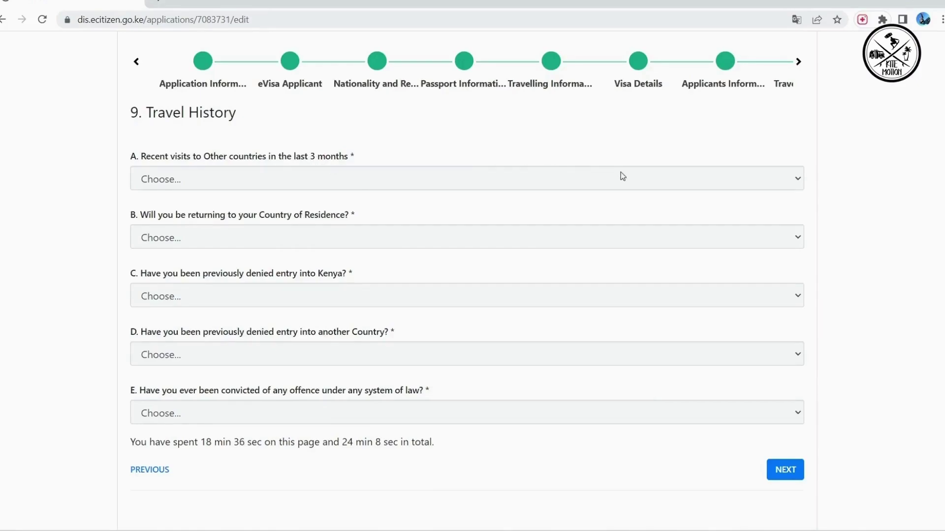
Check the answer options for recent visits to other countries in the last 3 months in Travel History
{"action": "left_click", "coordinate": [798, 179]}
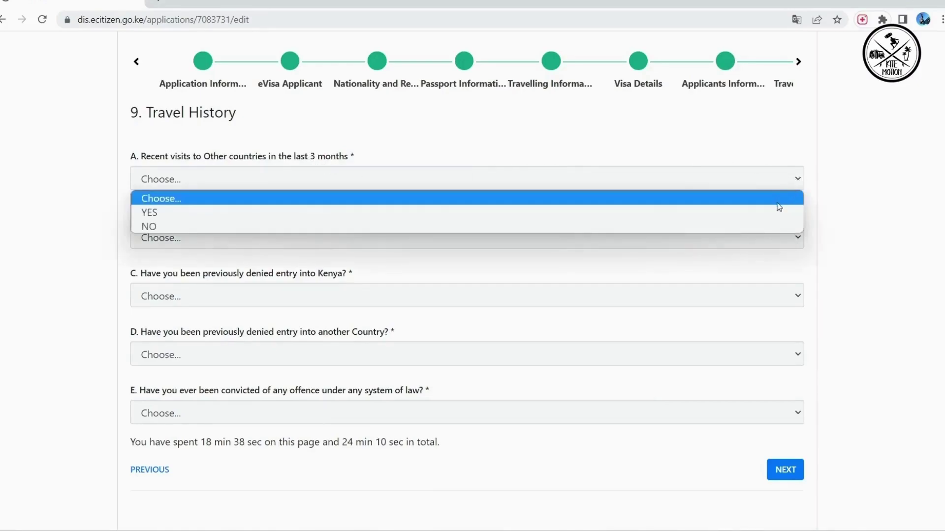
{"action": "left_click", "coordinate": [773, 150]}
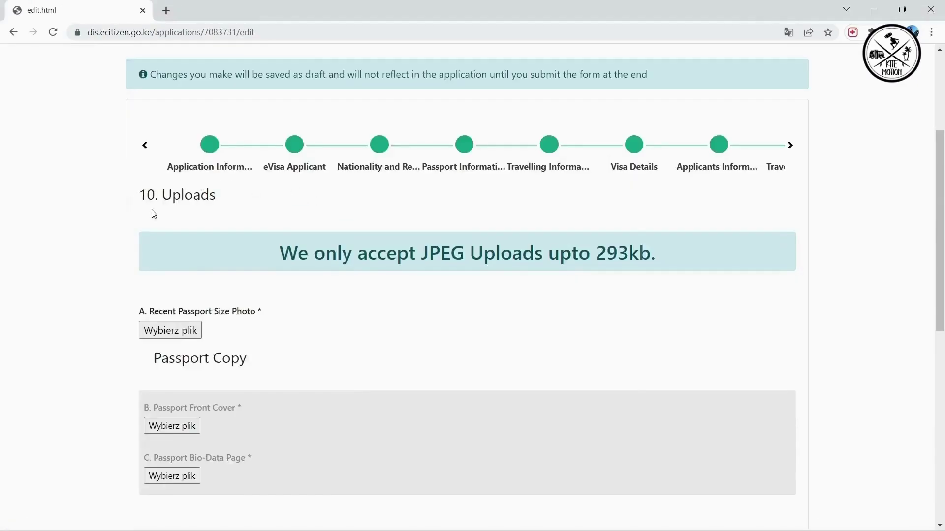
In the Uploads section, look at the file selection for the Recent Passport Size Photo and close it without choosing a file
{"action": "scroll", "coordinate": [222, 226], "scroll_direction": "down", "scroll_amount": 1}
{"action": "scroll", "coordinate": [222, 226], "scroll_direction": "down", "scroll_amount": 1}
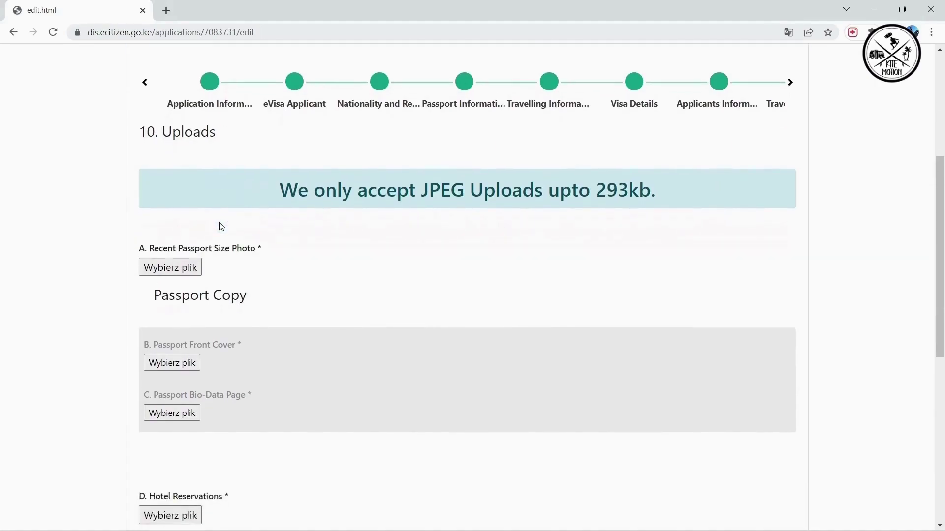
{"action": "scroll", "coordinate": [221, 226], "scroll_direction": "down", "scroll_amount": 1}
{"action": "left_click", "coordinate": [184, 215]}
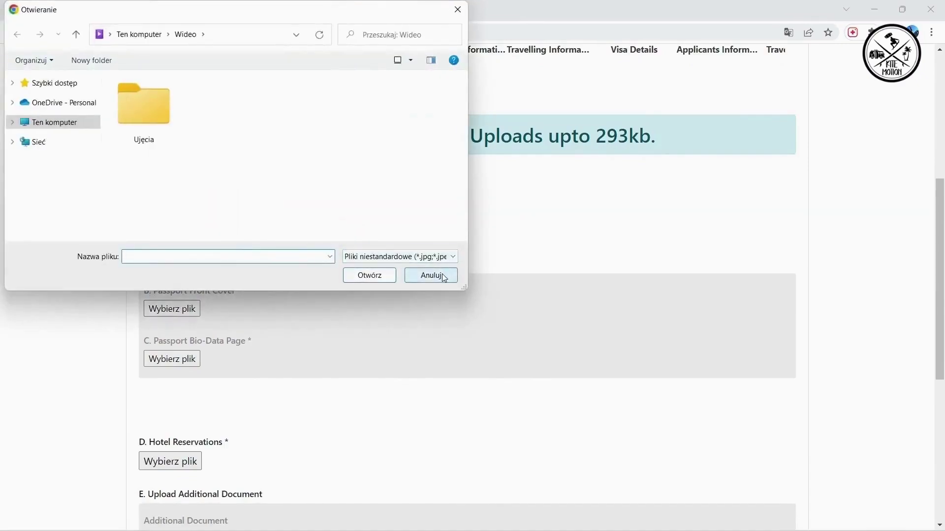
{"action": "left_click", "coordinate": [431, 276]}
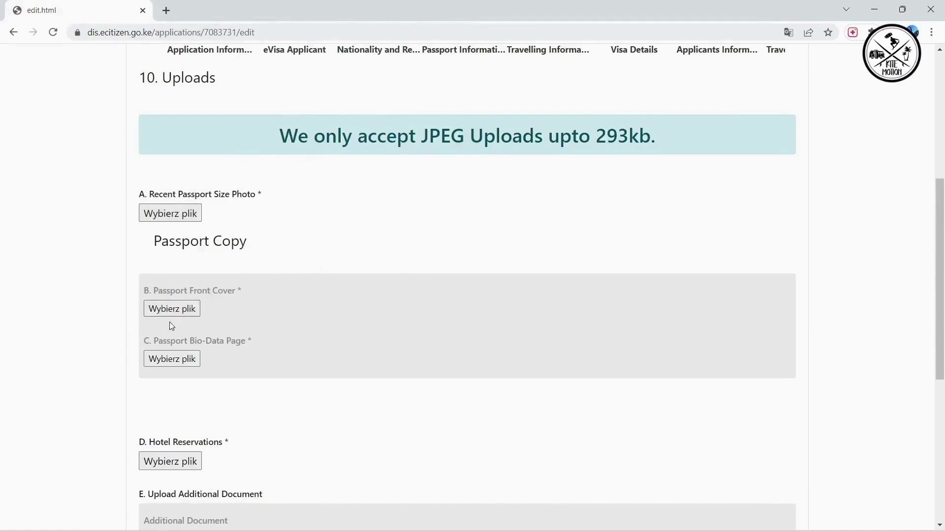
Go through the passport copy, hotel reservations and additional document uploads, and continue to the application review
{"action": "scroll", "coordinate": [150, 374], "scroll_direction": "down", "scroll_amount": 3}
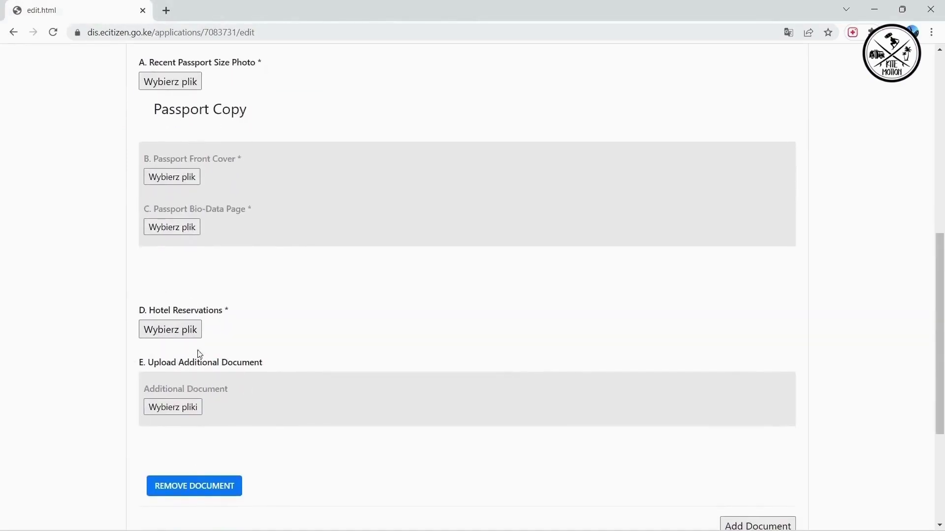
{"action": "scroll", "coordinate": [261, 408], "scroll_direction": "down", "scroll_amount": 1}
{"action": "scroll", "coordinate": [261, 408], "scroll_direction": "down", "scroll_amount": 3}
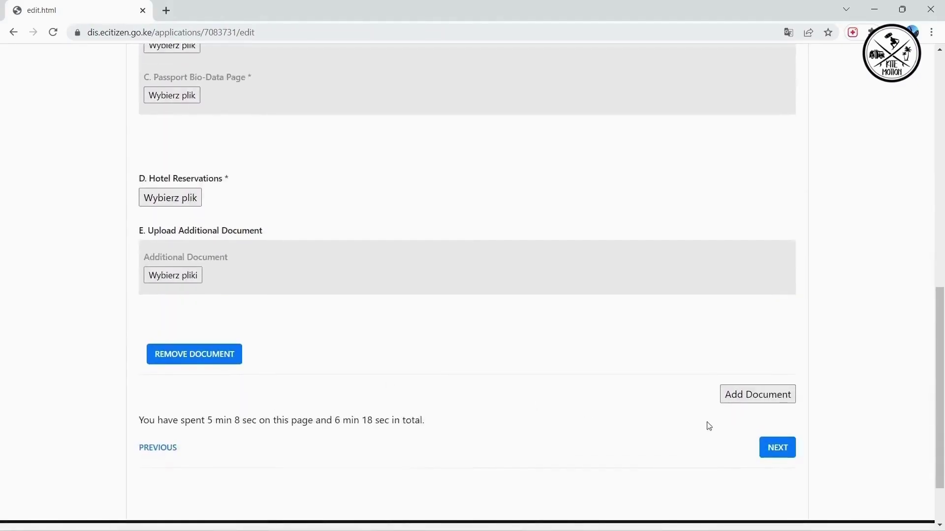
{"action": "left_click", "coordinate": [774, 448]}
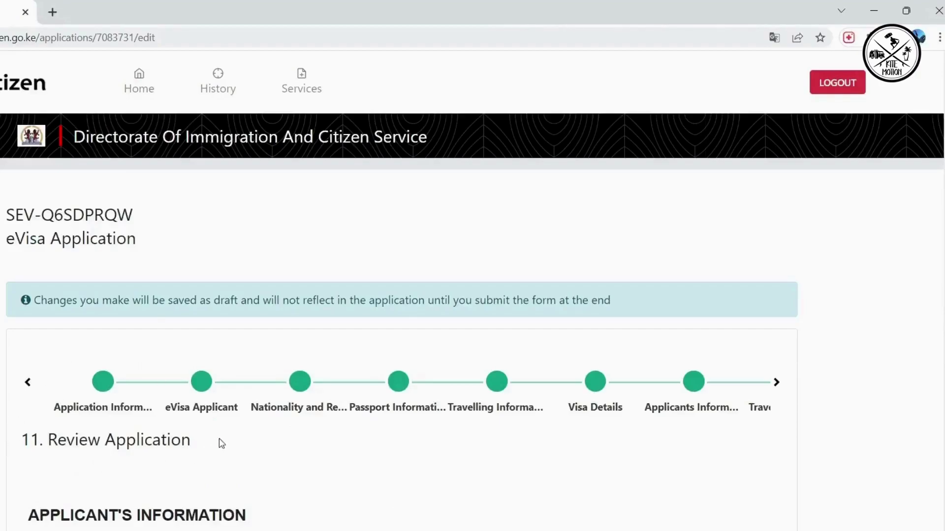
Confirm the declaration that all required information has been provided, and complete the application to reach payment
{"action": "scroll", "coordinate": [223, 443], "scroll_direction": "down", "scroll_amount": 10}
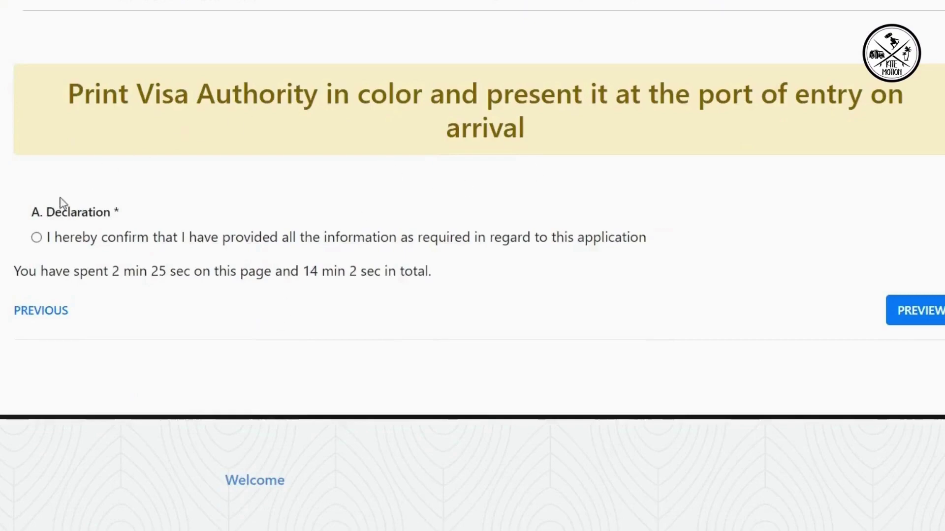
{"action": "left_click", "coordinate": [36, 237]}
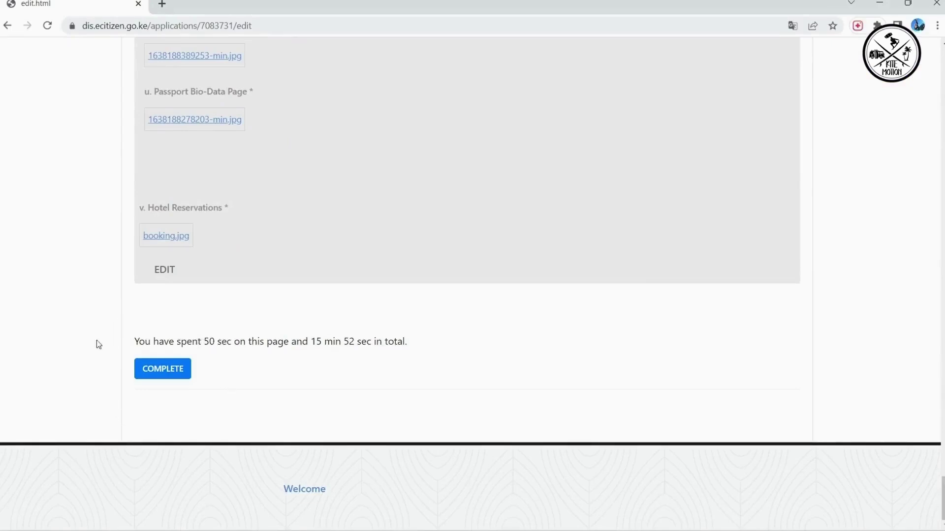
{"action": "left_click", "coordinate": [164, 369]}
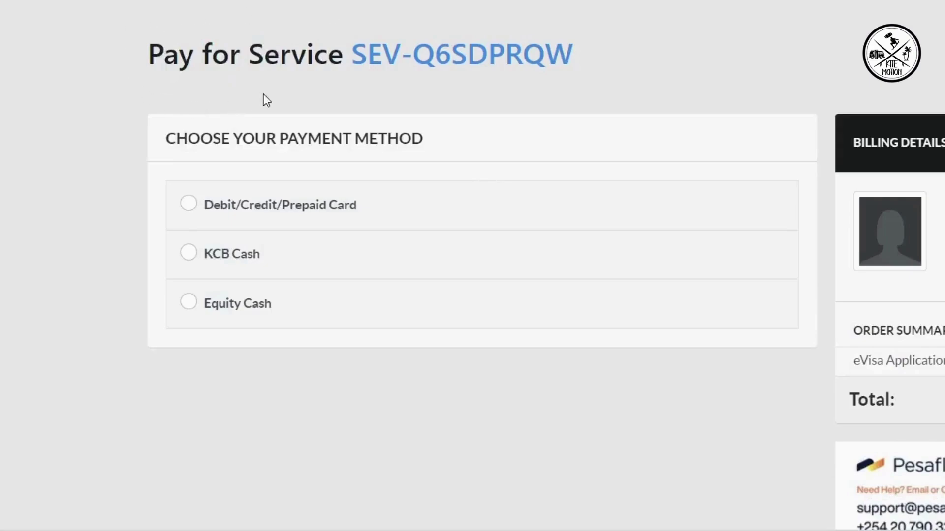
Choose Debit/Credit/Prepaid Card as the payment method and examine the card details and billing information fields, including the country list
{"action": "left_click", "coordinate": [190, 204]}
{"action": "scroll", "coordinate": [191, 207], "scroll_direction": "down", "scroll_amount": 7}
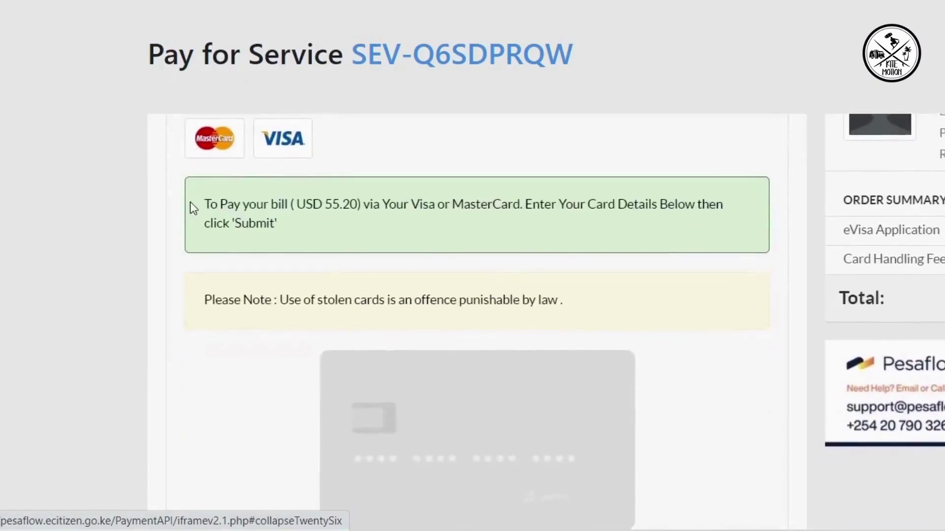
{"action": "scroll", "coordinate": [194, 208], "scroll_direction": "down", "scroll_amount": 2}
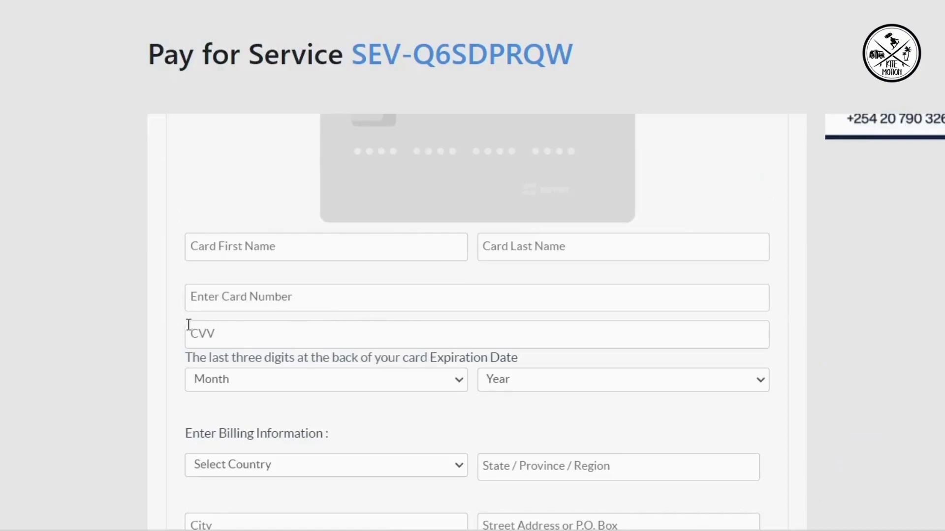
{"action": "scroll", "coordinate": [227, 357], "scroll_direction": "down", "scroll_amount": 2}
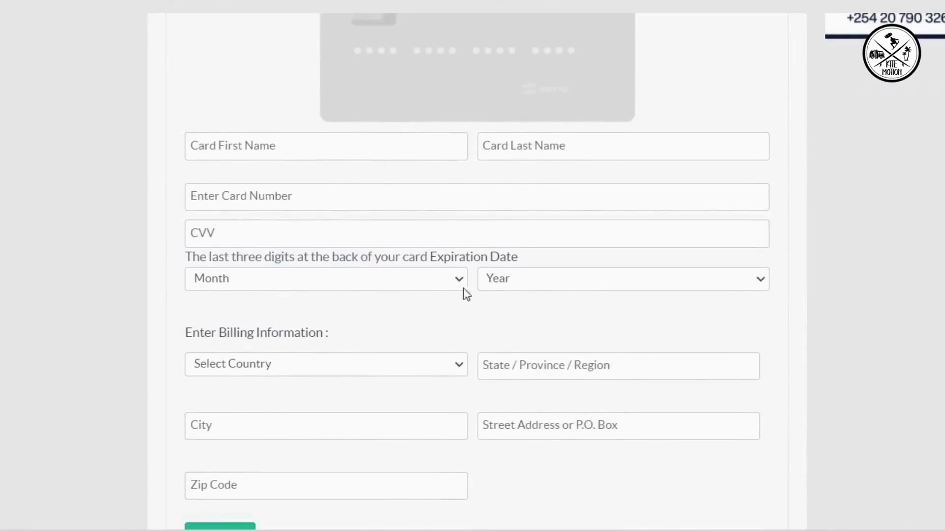
{"action": "scroll", "coordinate": [412, 307], "scroll_direction": "down", "scroll_amount": 3}
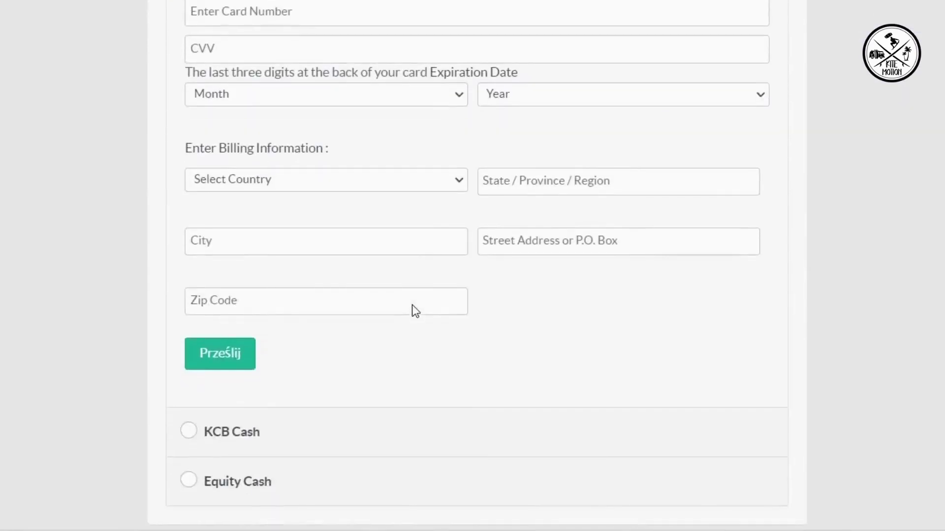
{"action": "left_click", "coordinate": [459, 178]}
{"action": "left_click", "coordinate": [460, 179]}
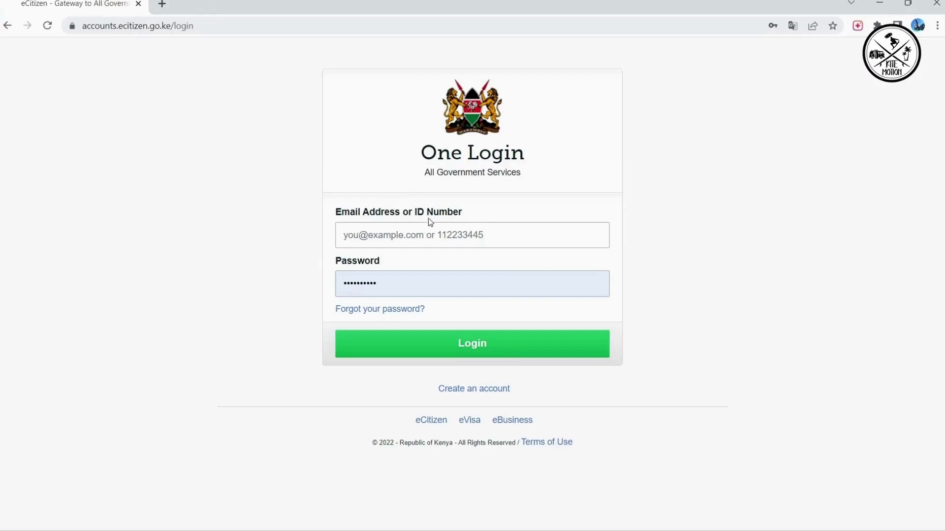
Log in to the eCitizen account and open the eVisa application submitted Nov 04 from the recent applications
{"action": "left_click", "coordinate": [472, 345]}
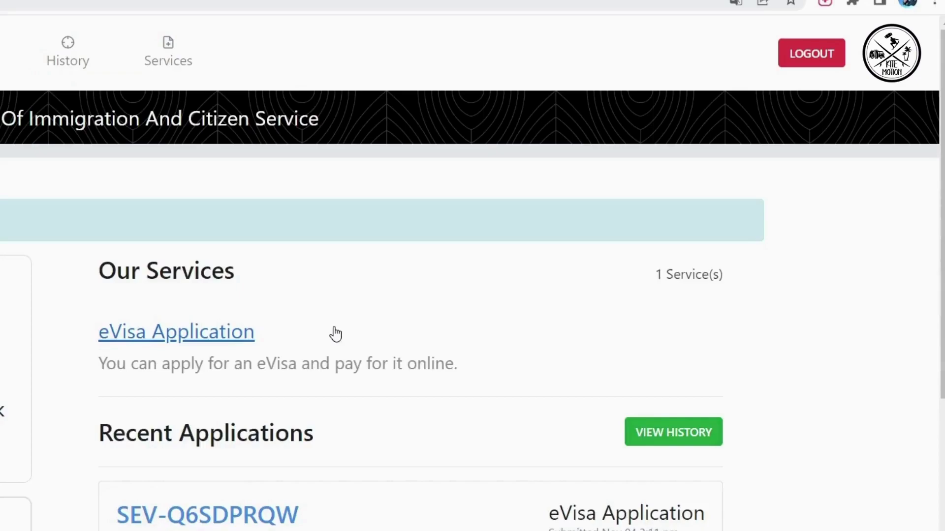
{"action": "scroll", "coordinate": [335, 335], "scroll_direction": "down", "scroll_amount": 2}
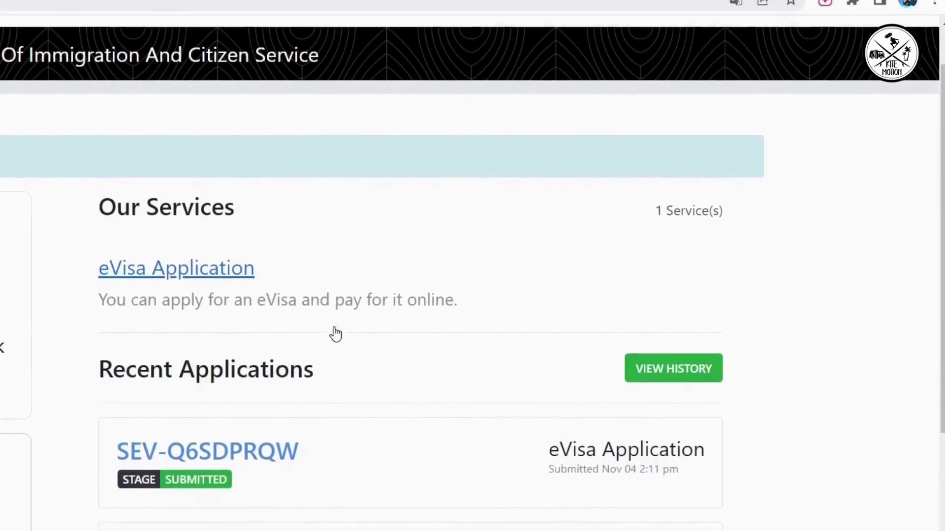
{"action": "scroll", "coordinate": [337, 333], "scroll_direction": "down", "scroll_amount": 1}
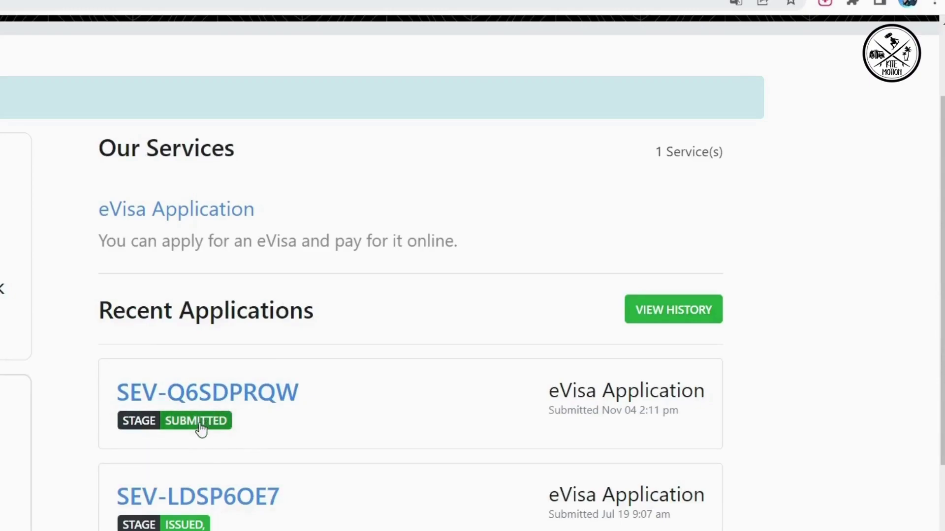
{"action": "left_click", "coordinate": [210, 394]}
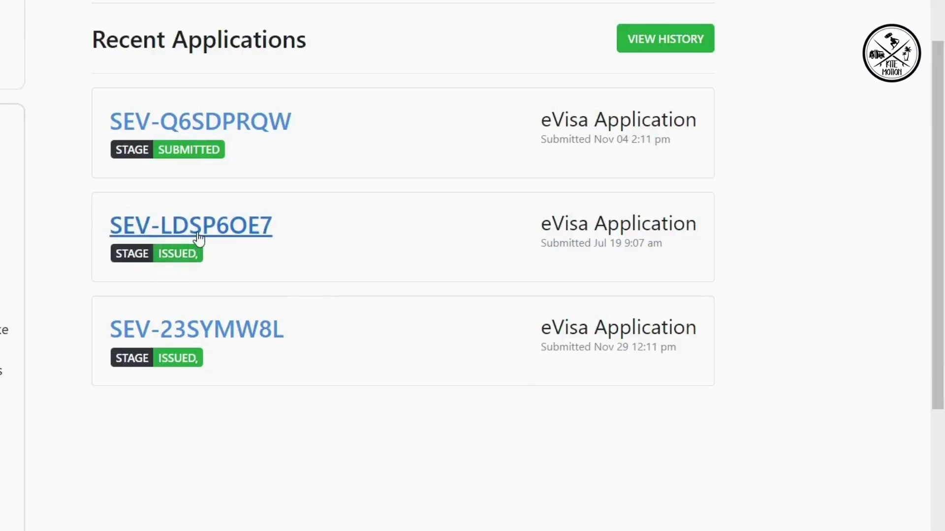
Open the issued eVisa application submitted Jul 19 and find its downloads and payment receipts
{"action": "left_click", "coordinate": [199, 238]}
{"action": "scroll", "coordinate": [399, 217], "scroll_direction": "down", "scroll_amount": 5}
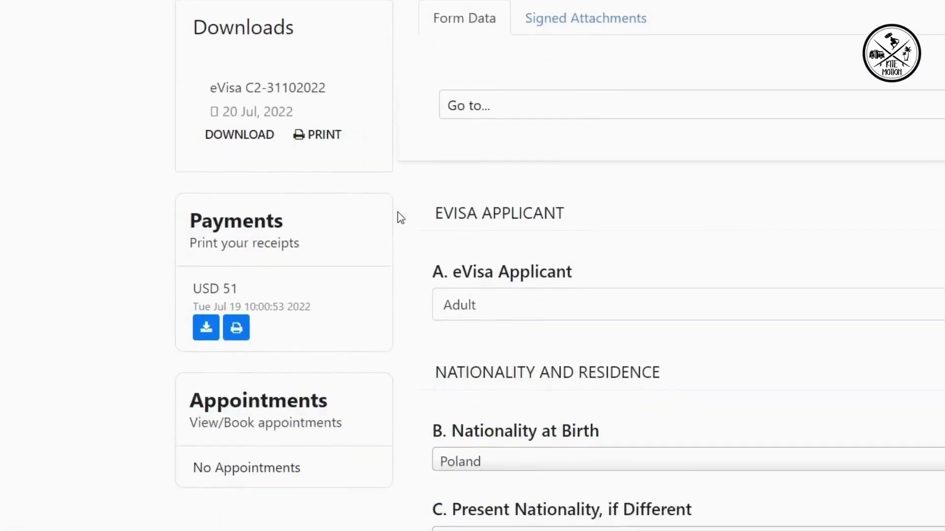